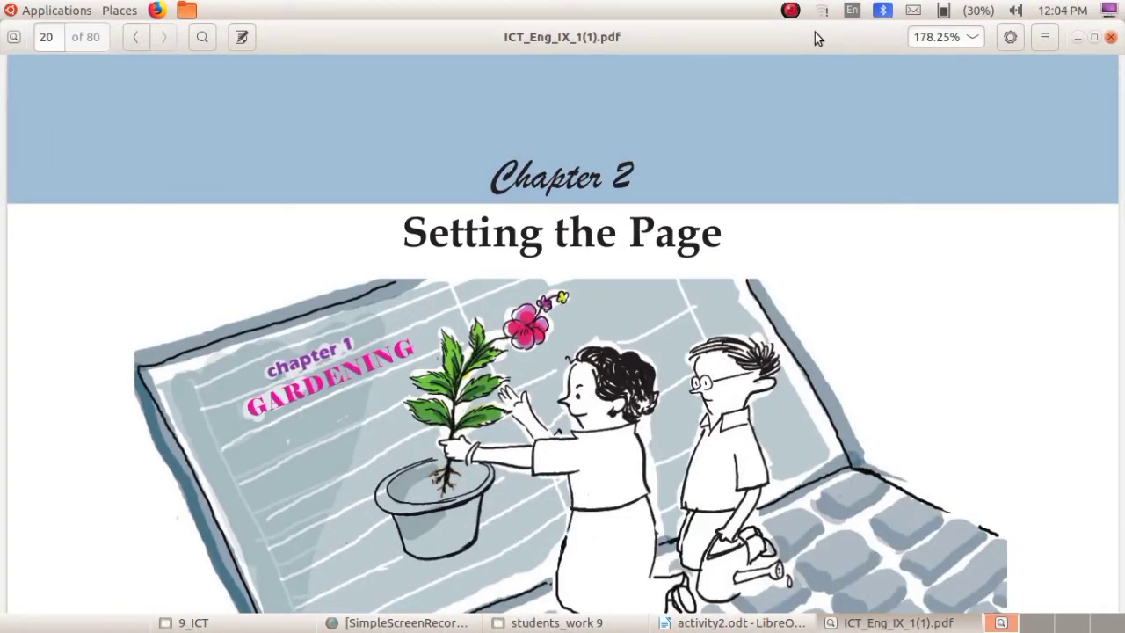
- Read through Chapter 2, Setting the Page, in the ICT textbook up to the note on using a picture as page background
key(Page_Down)
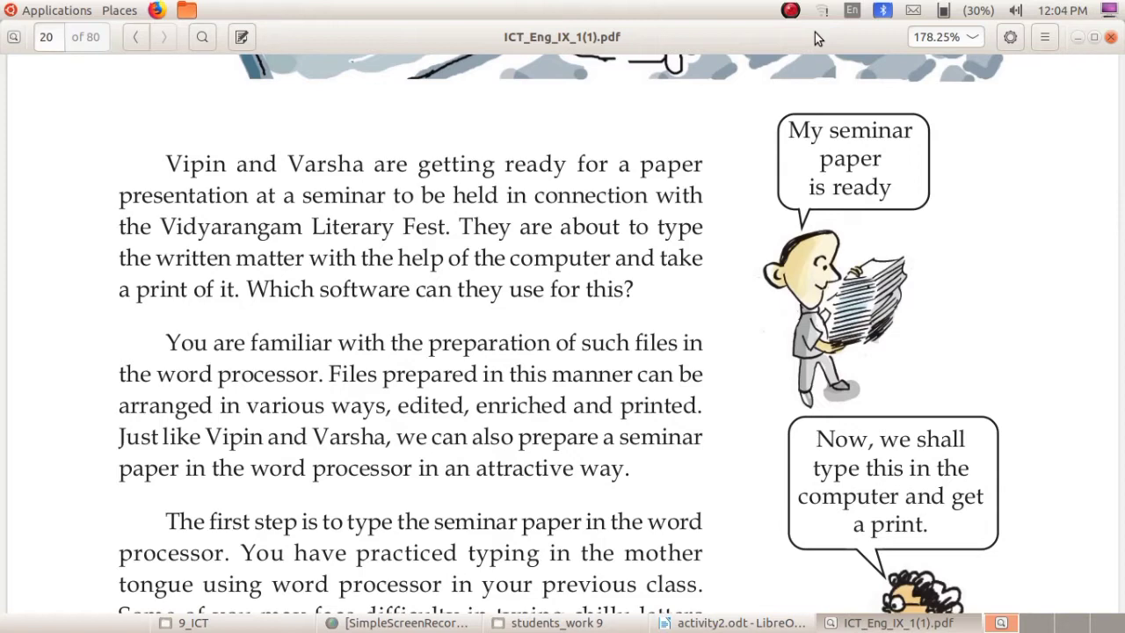
key(Page_Down)
key(Page_Down)
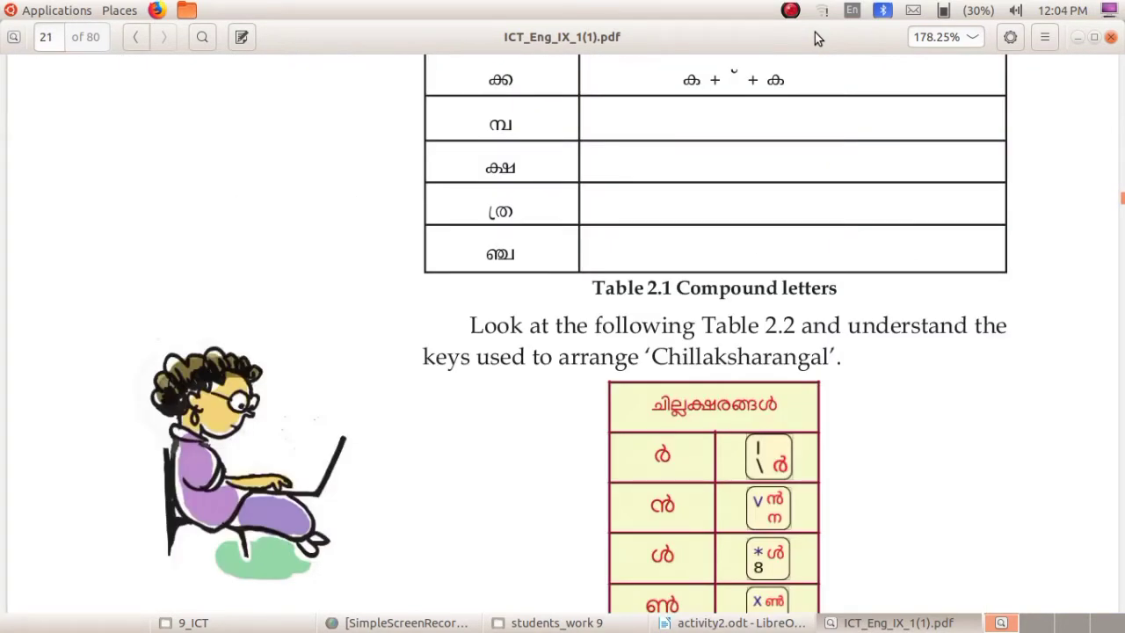
key(Page_Down)
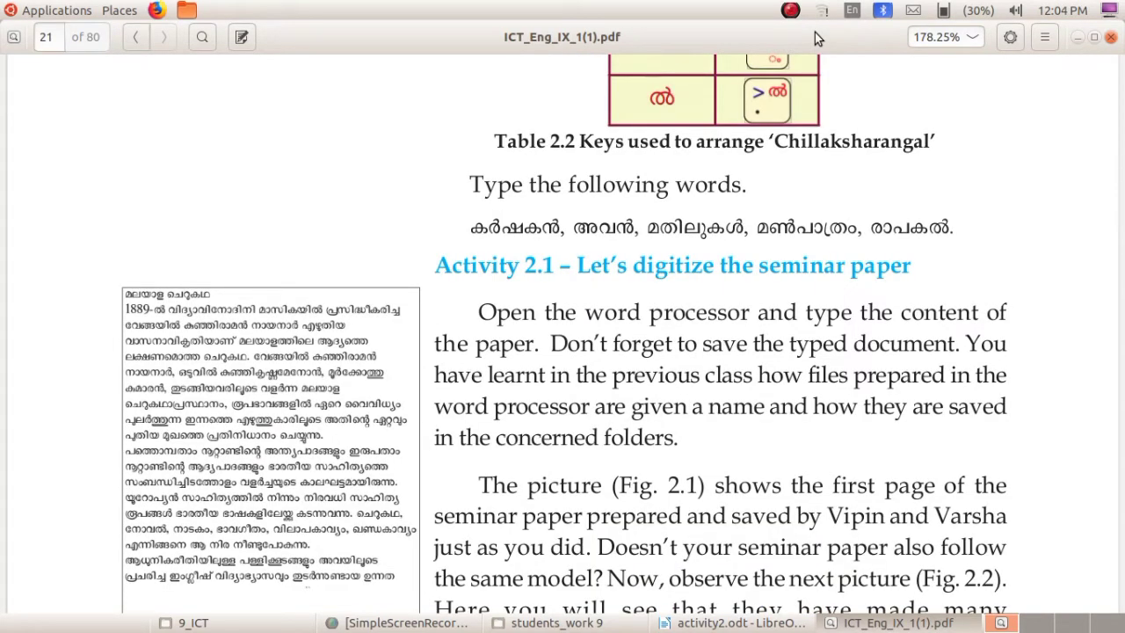
key(Page_Down)
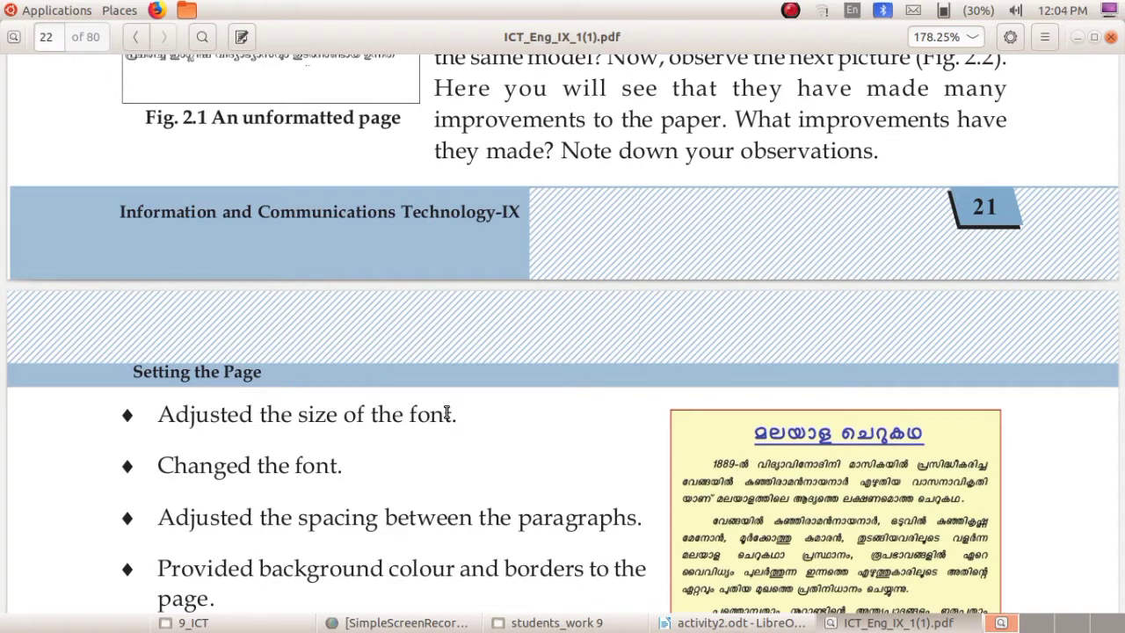
scroll(447, 413, down, 5)
scroll(446, 413, down, 5)
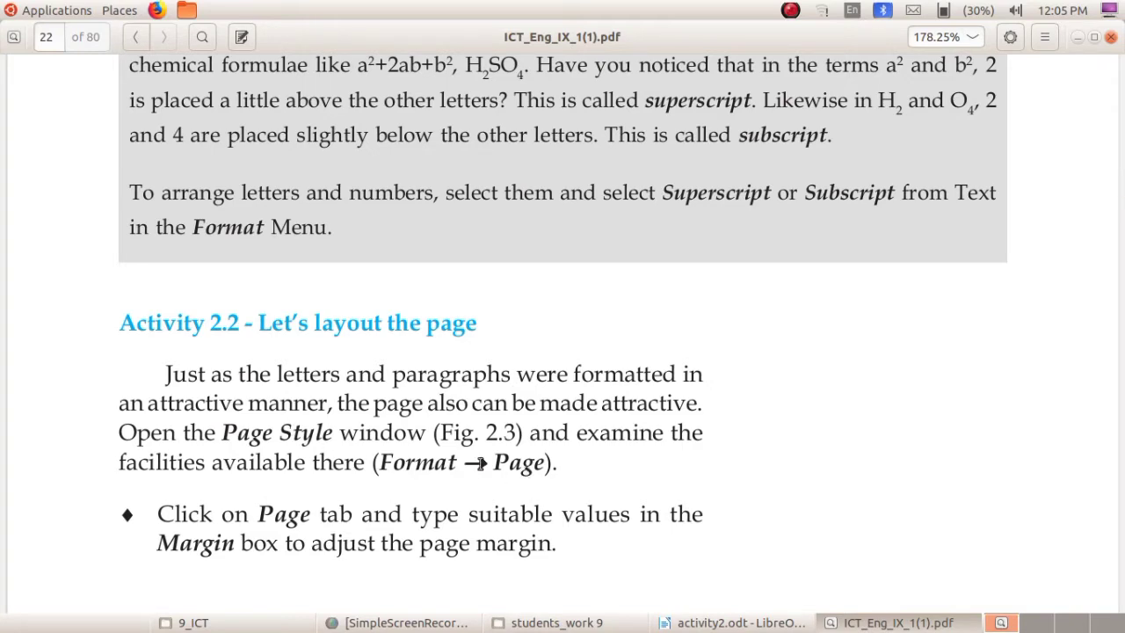
scroll(481, 463, down, 5)
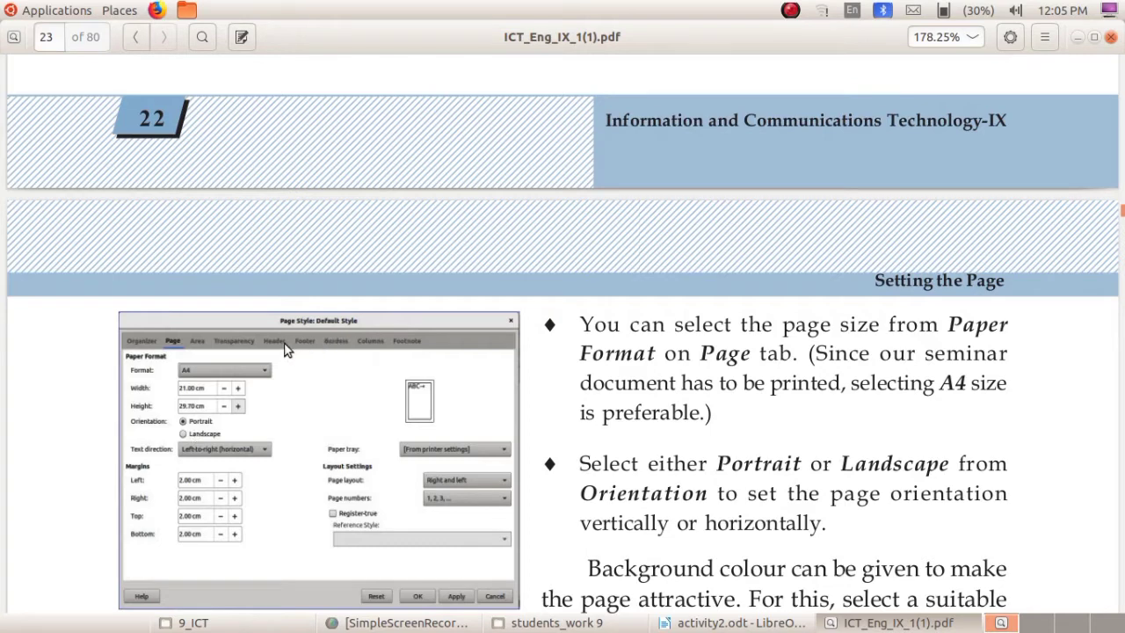
scroll(349, 420, down, 15)
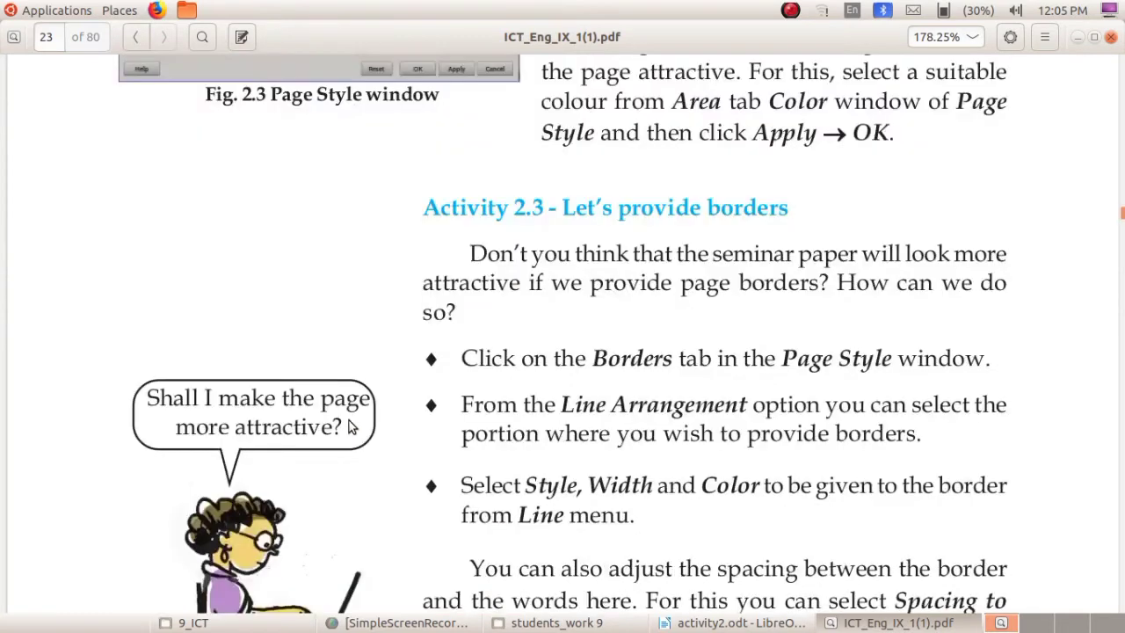
scroll(349, 426, down, 5)
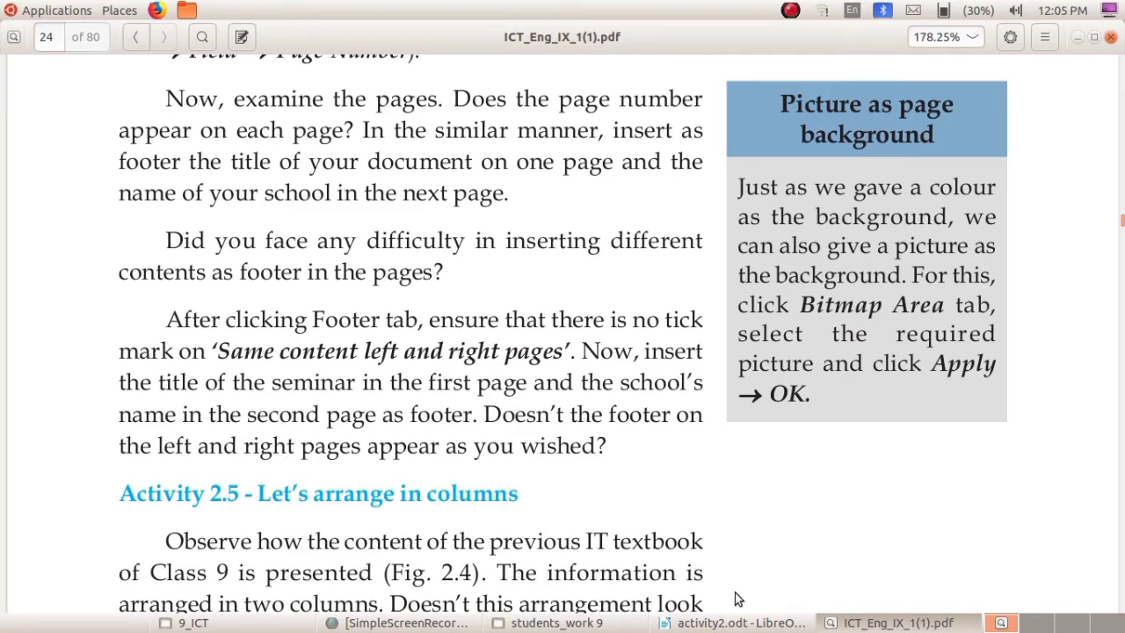
- Switch to activity2.odt in LibreOffice Writer and give the Default Style page a tiled bitmap background with the rough grey stone texture
click(707, 625)
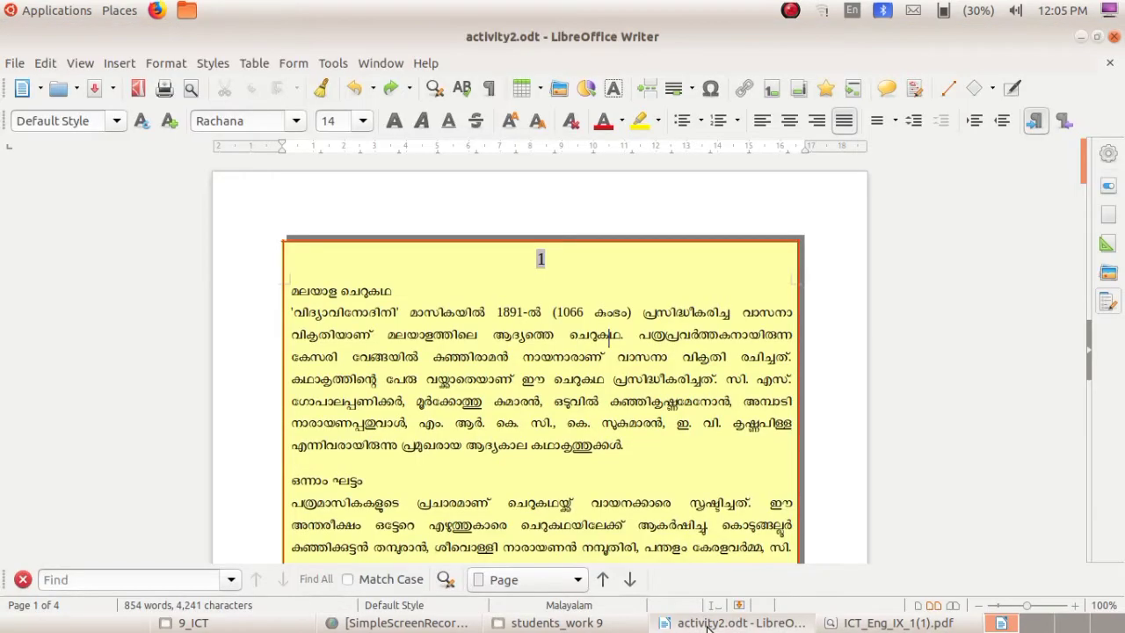
click(596, 324)
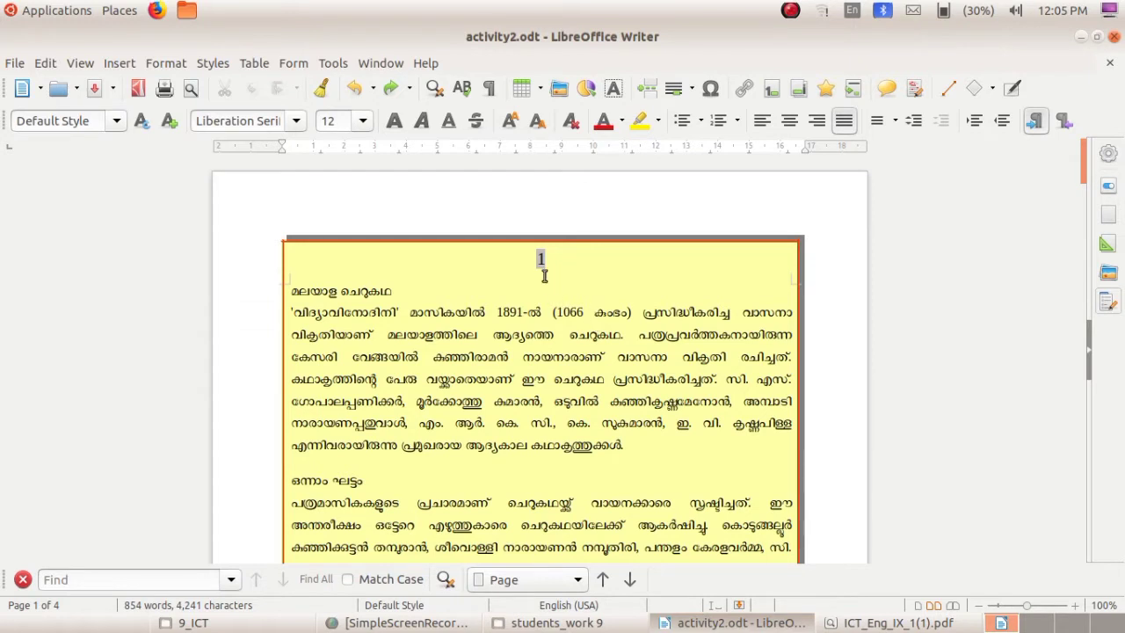
click(180, 68)
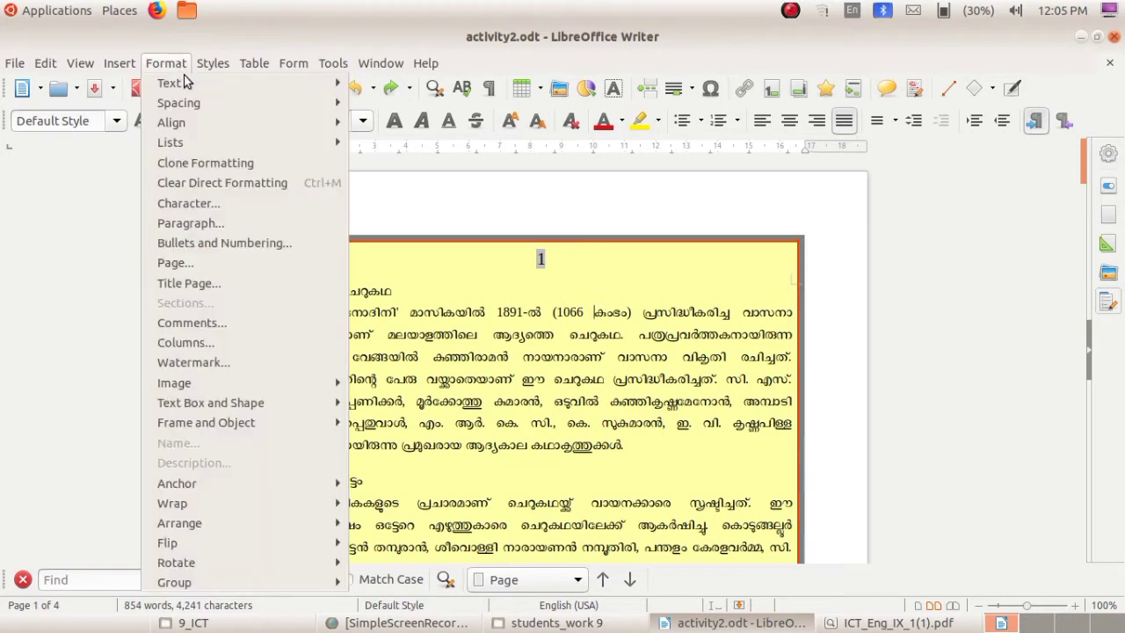
click(227, 259)
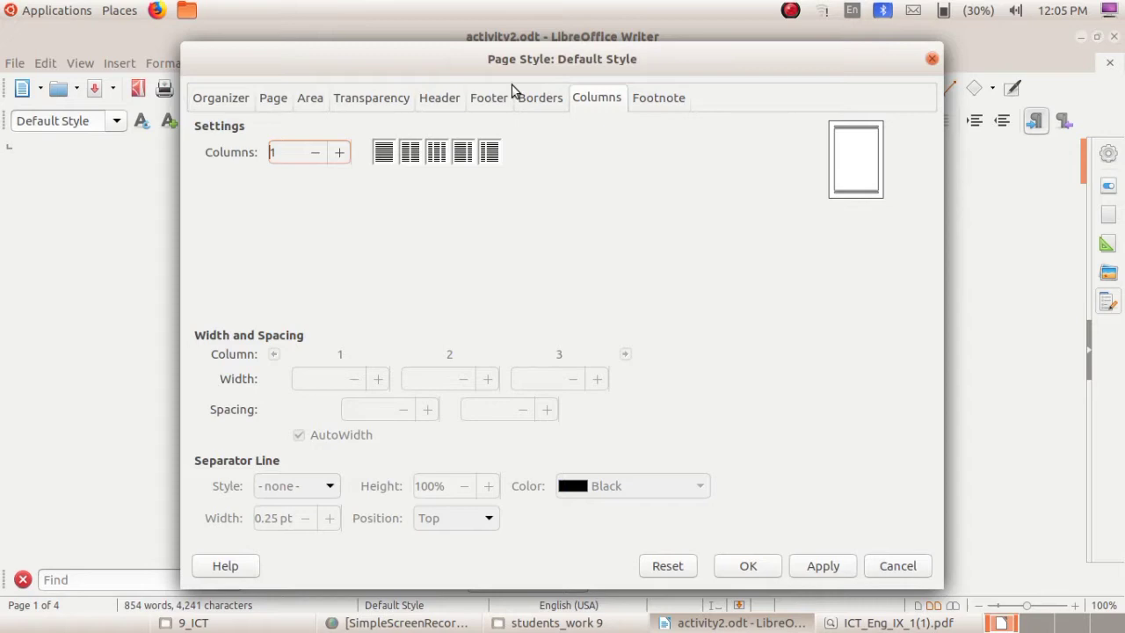
click(321, 101)
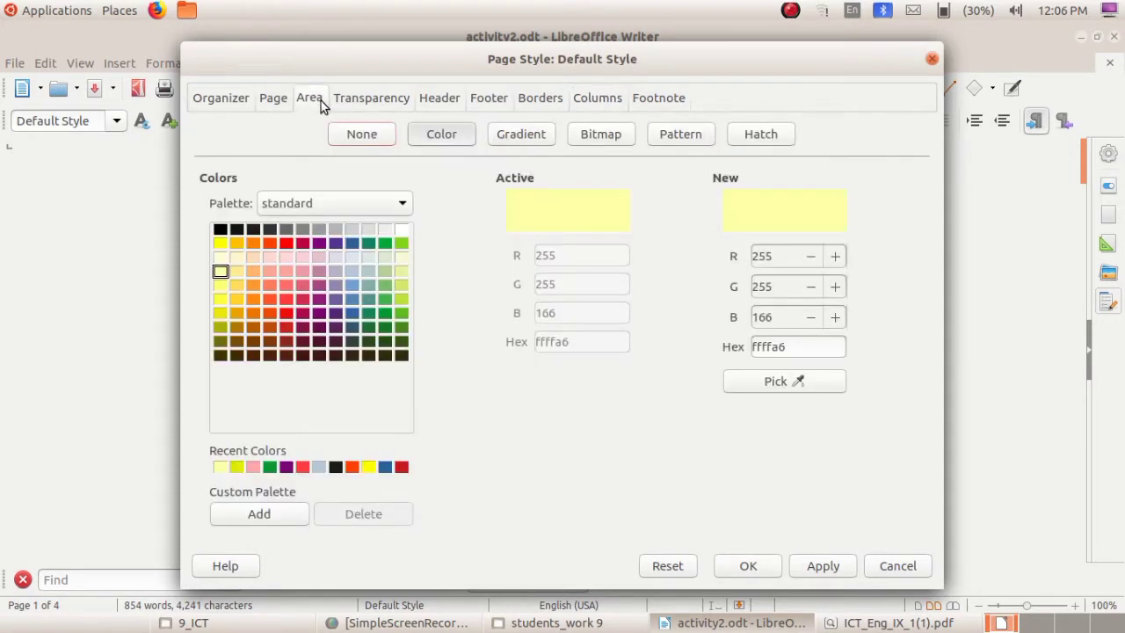
click(615, 137)
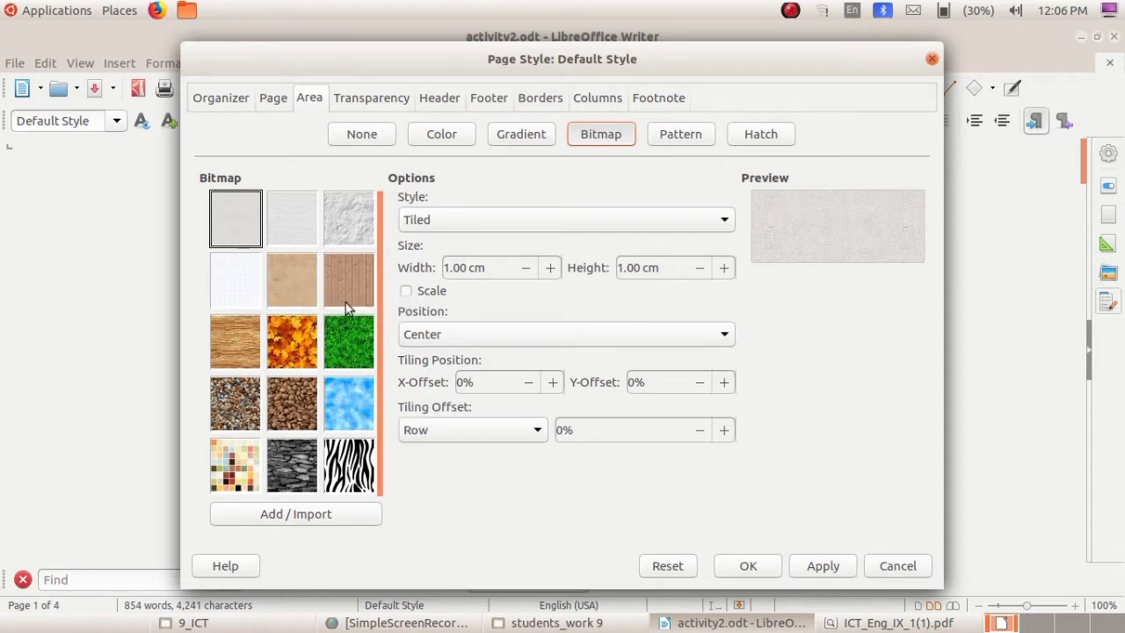
click(354, 221)
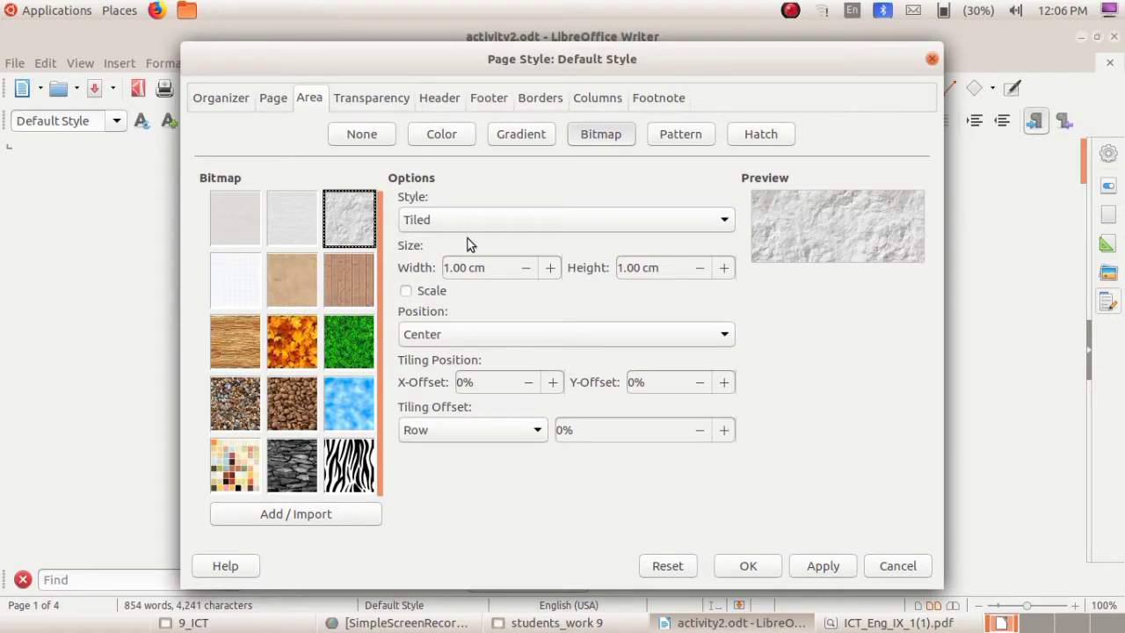
click(746, 565)
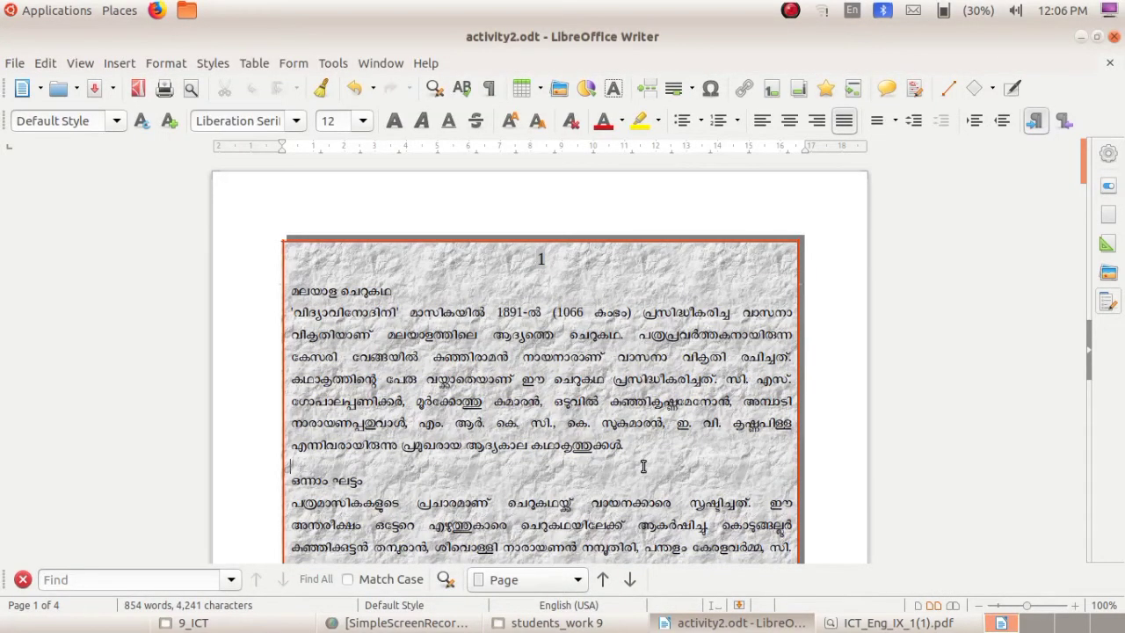
- Look through the document's pages to check the new background, and return to the first page
key(Page_Down)
key(Page_Down)
key(Page_Down)
key(Page_Down)
key(Page_Down)
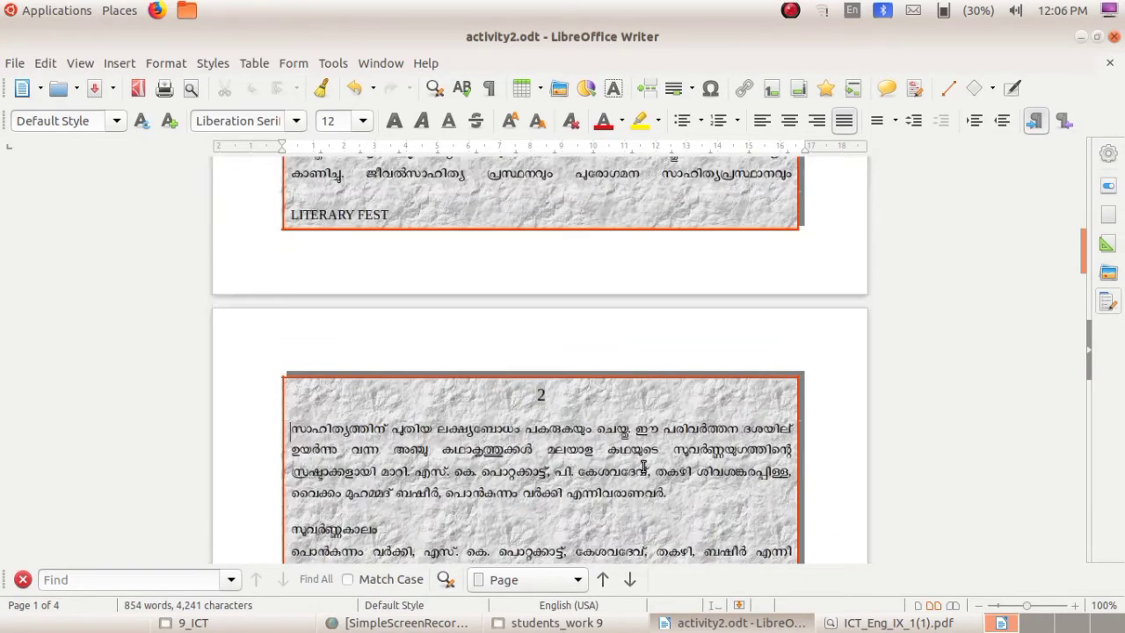
key(Page_Down)
key(Page_Down)
key(Page_Down)
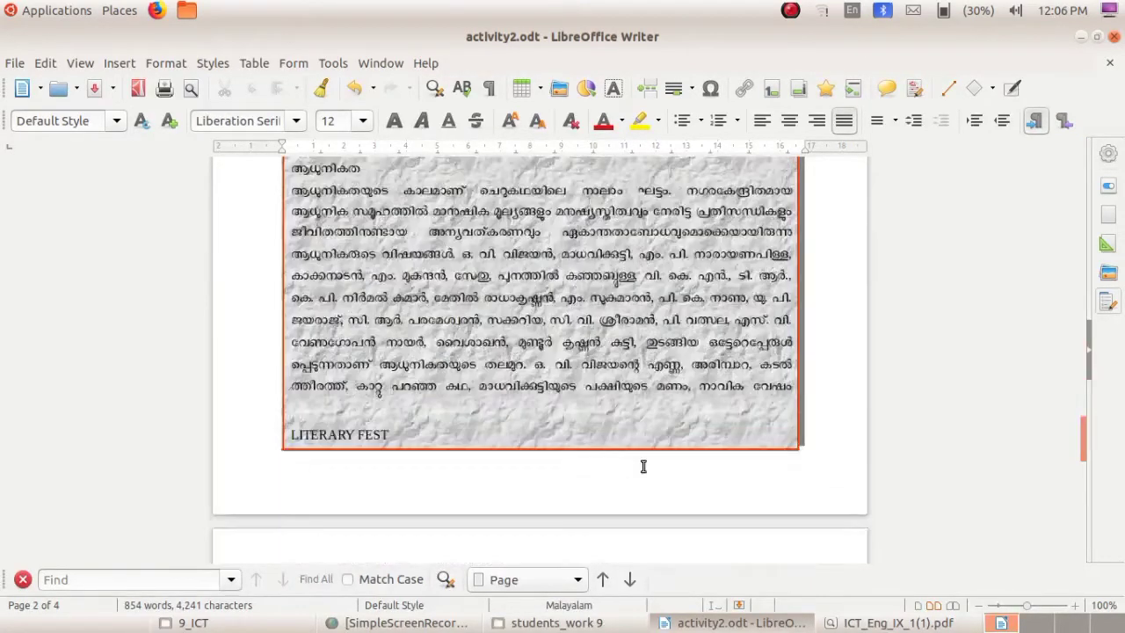
key(Page_Up)
key(Page_Up)
key(Page_Up)
key(Page_Up)
key(Page_Up)
key(Page_Up)
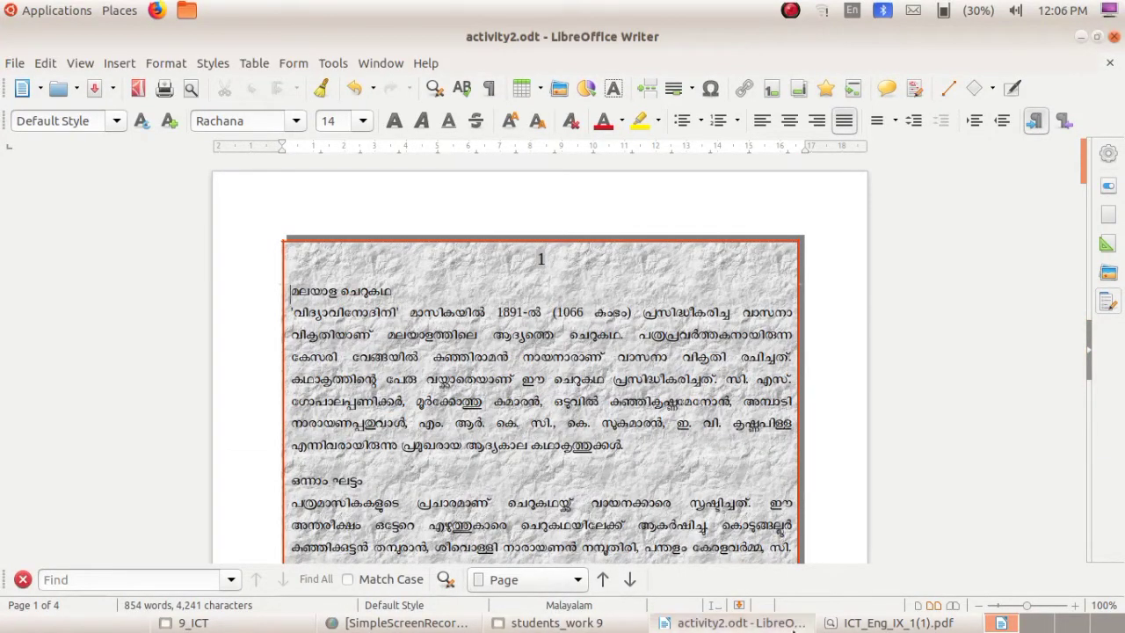
- Switch to the ICT textbook PDF and read Activity 2.5 on arranging text in columns, including Fig. 2.4
click(930, 629)
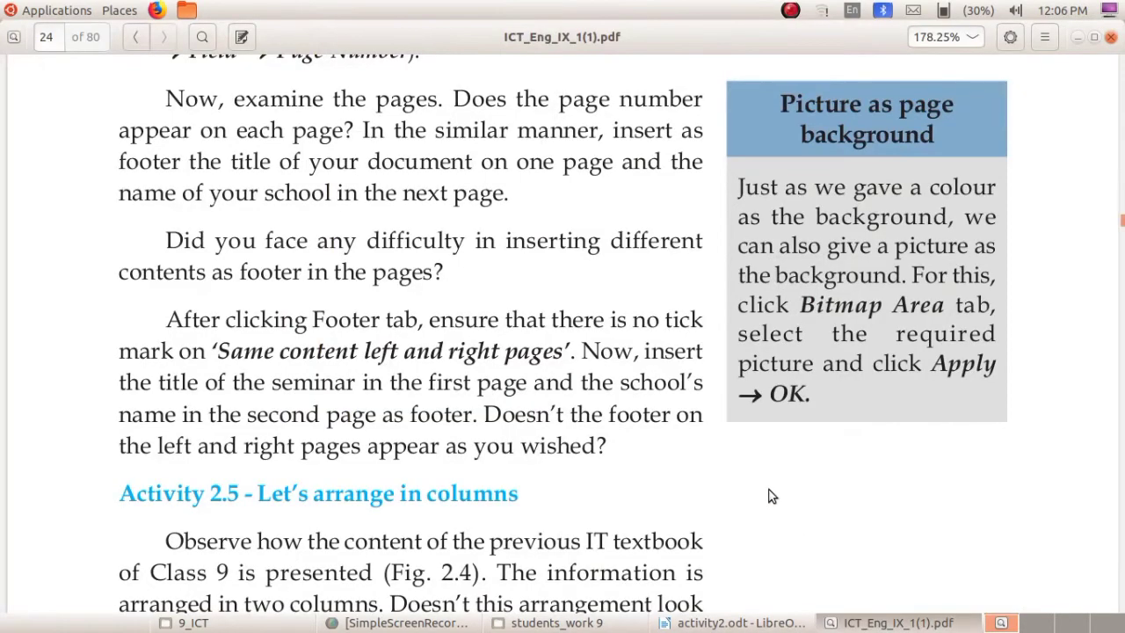
scroll(769, 496, down, 7)
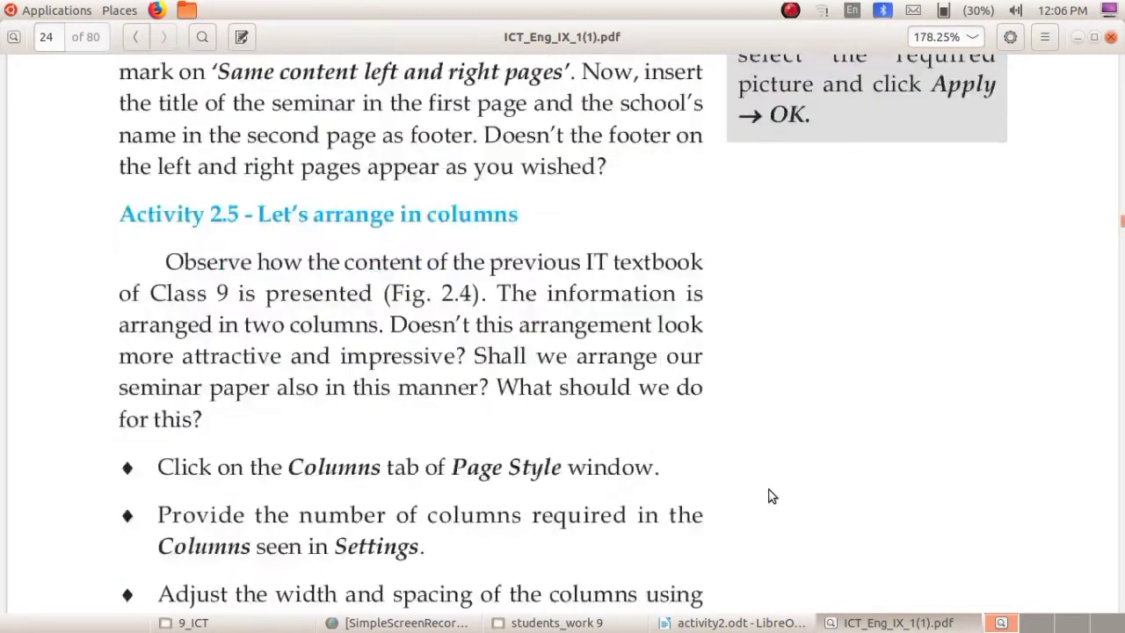
scroll(769, 496, down, 1)
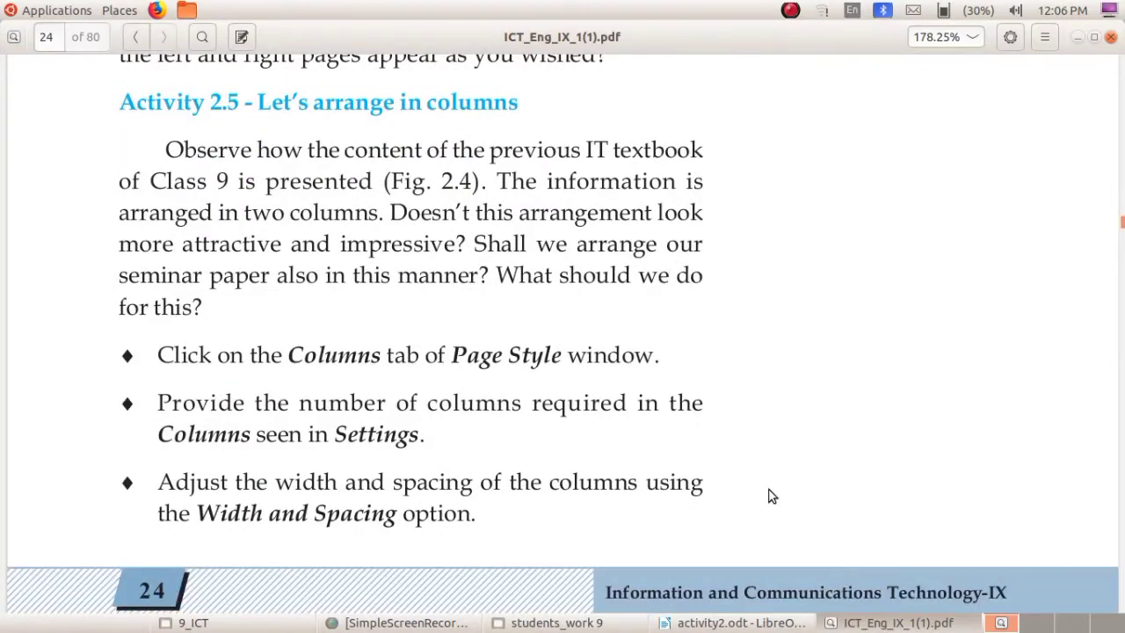
scroll(769, 496, down, 10)
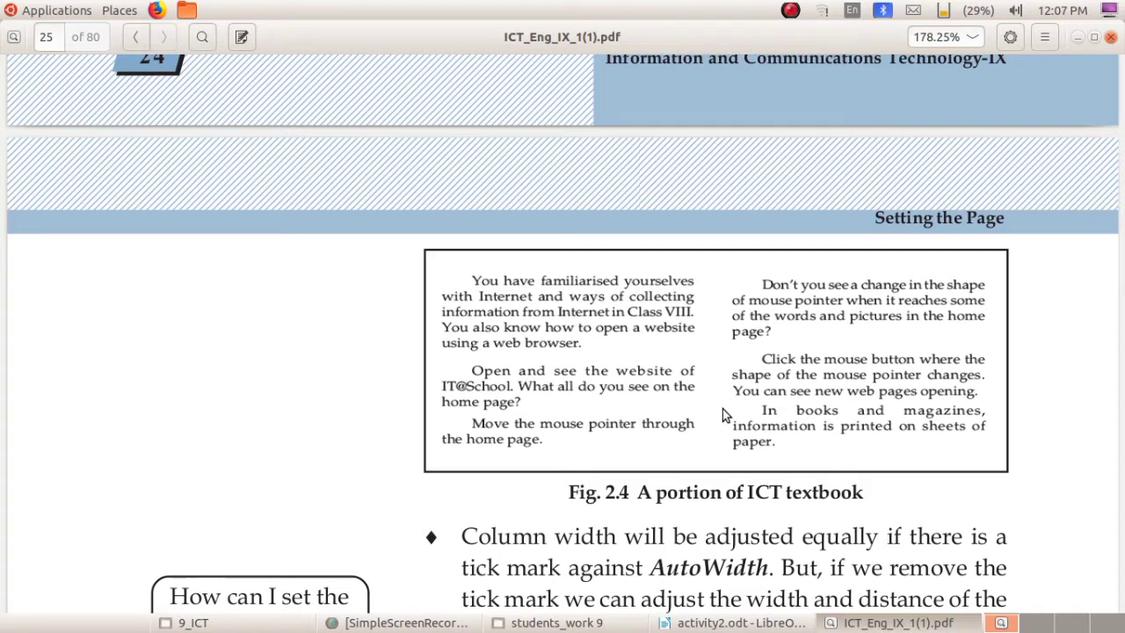
- Switch back to activity2.odt in LibreOffice Writer, select all the text and set the page style to 2 columns
click(736, 623)
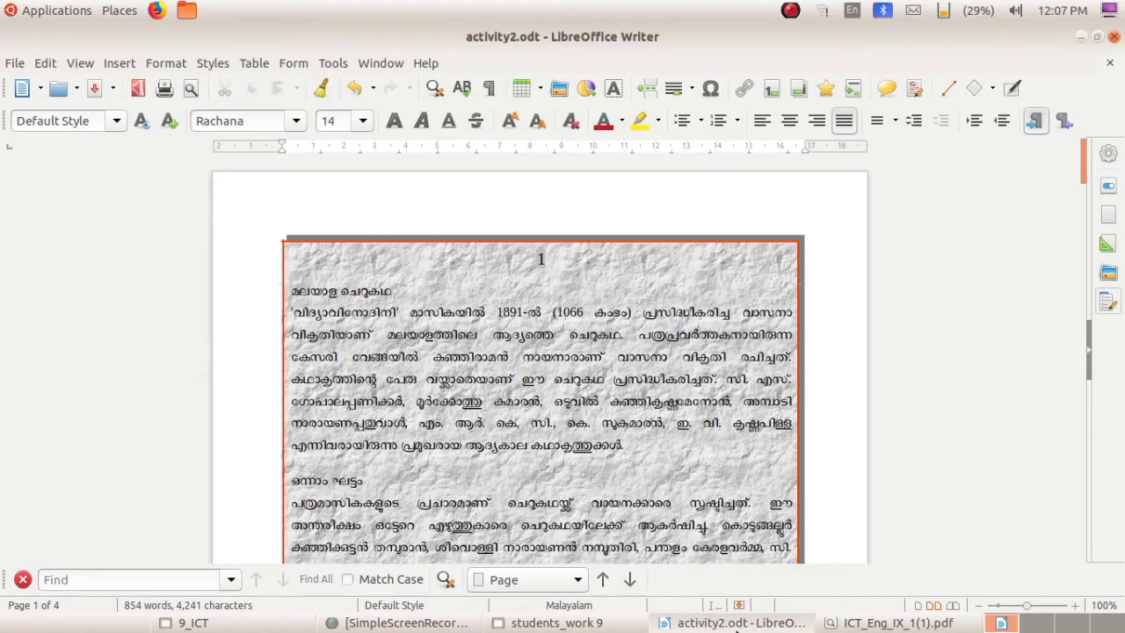
key(ctrl+a)
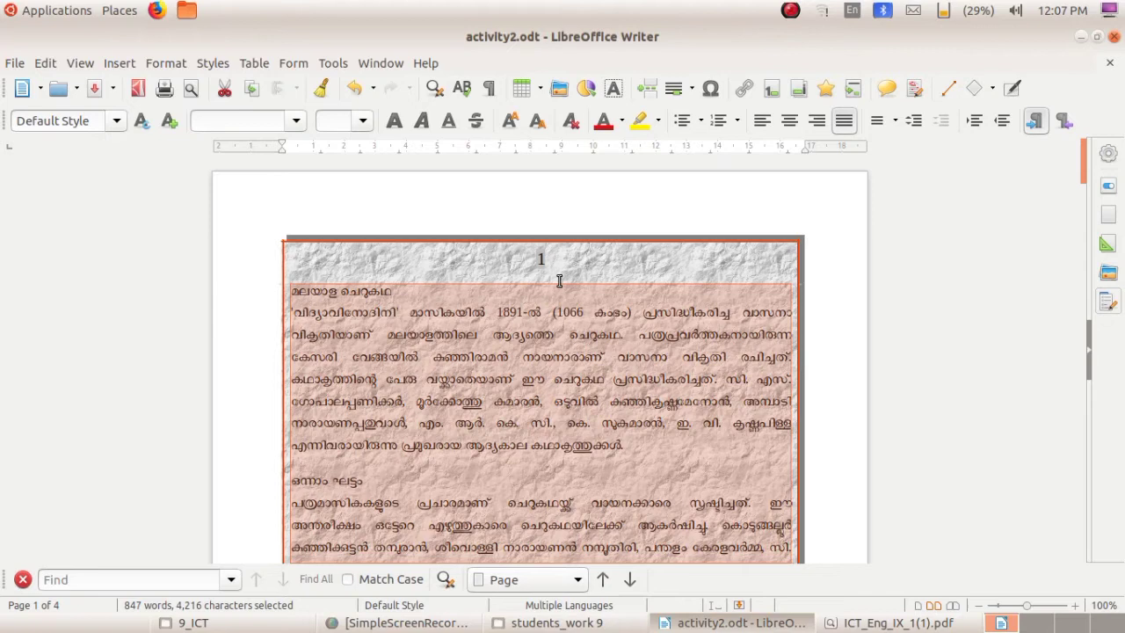
click(165, 63)
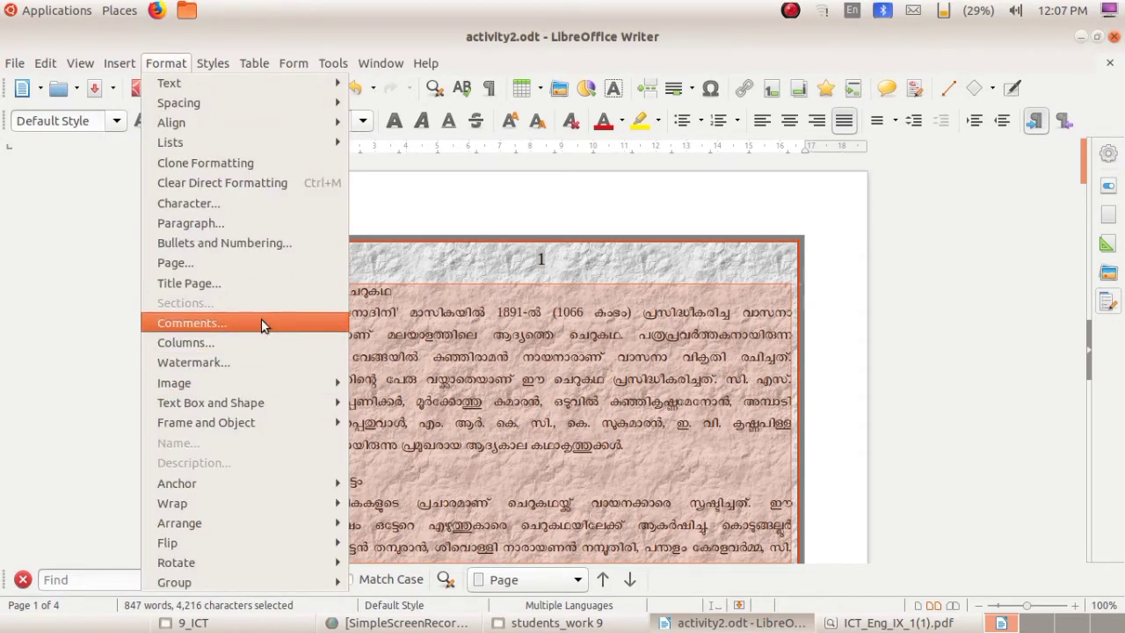
click(253, 260)
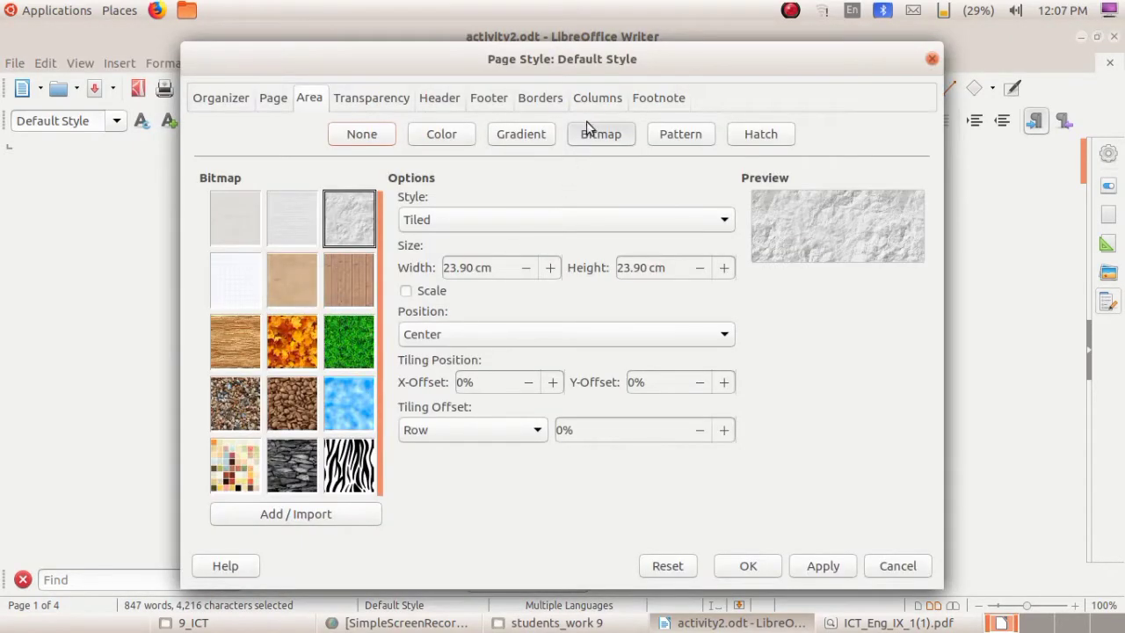
click(619, 105)
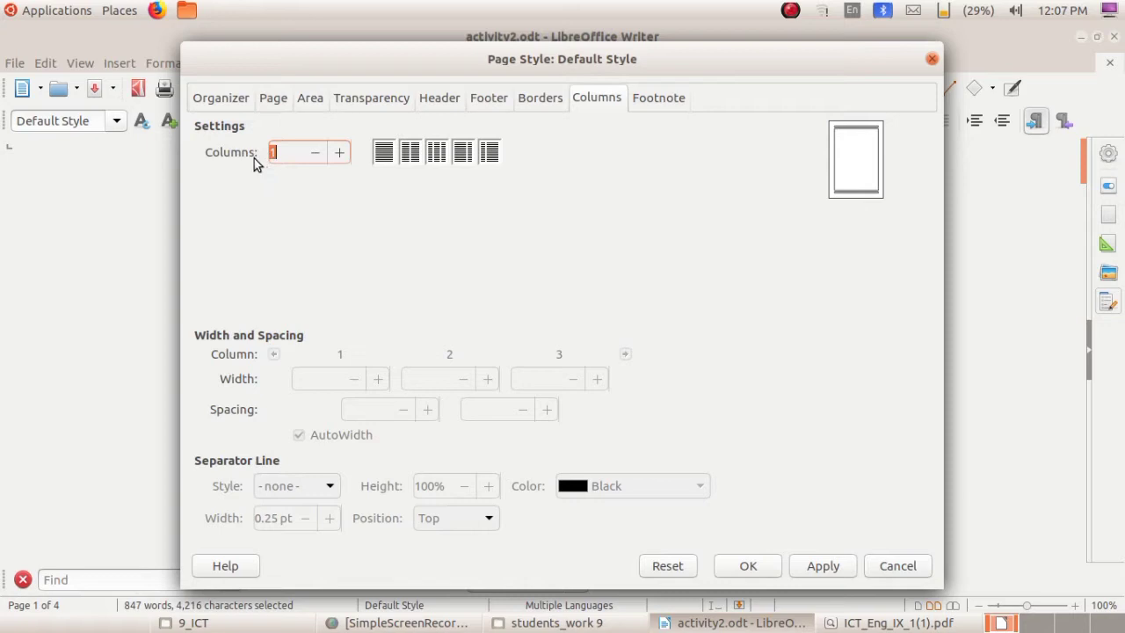
click(339, 153)
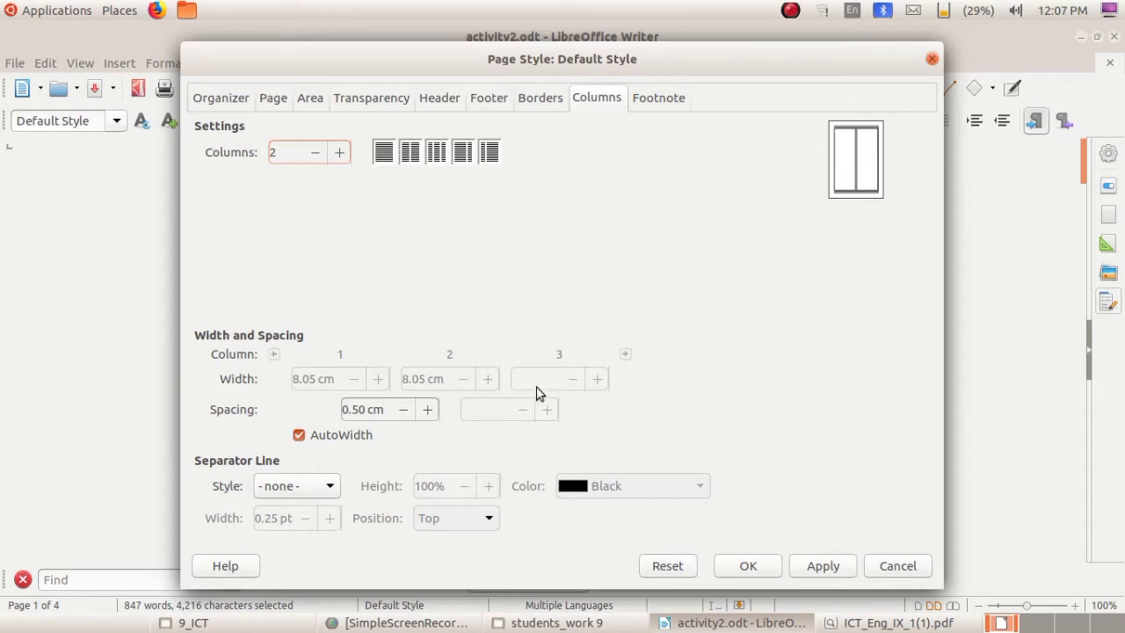
- Set the spacing between the two columns to 1.00 cm
click(428, 410)
click(428, 409)
click(428, 410)
click(430, 410)
click(430, 411)
click(430, 411)
drag(431, 411, 407, 413)
click(430, 410)
click(408, 413)
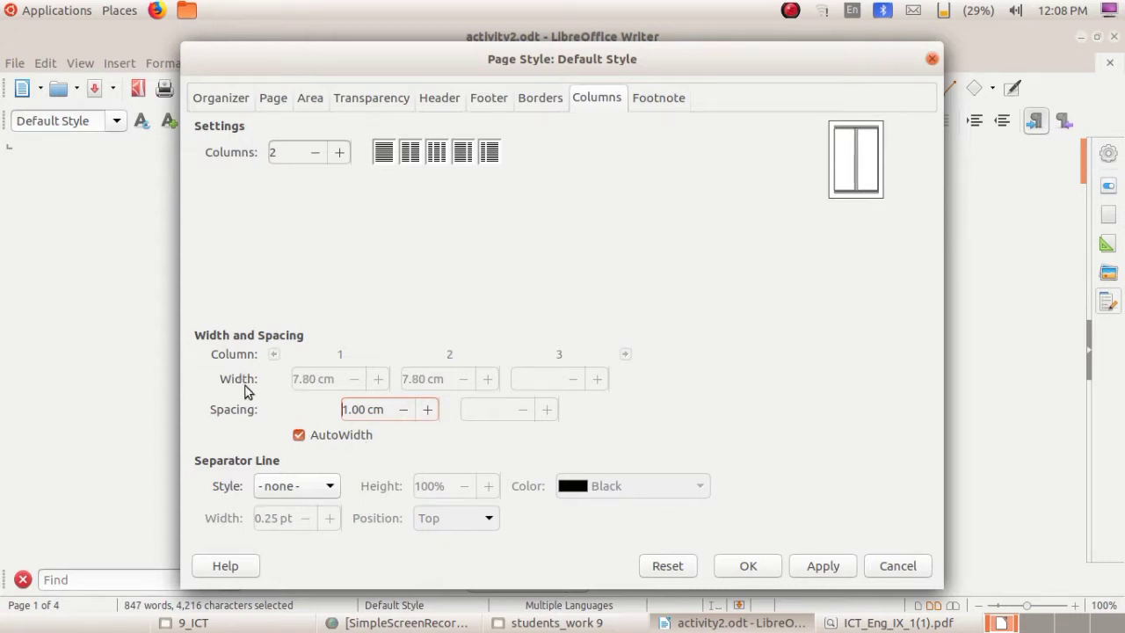
- Disable AutoWidth and reduce the first column's width to 6.10 cm
click(299, 437)
click(299, 435)
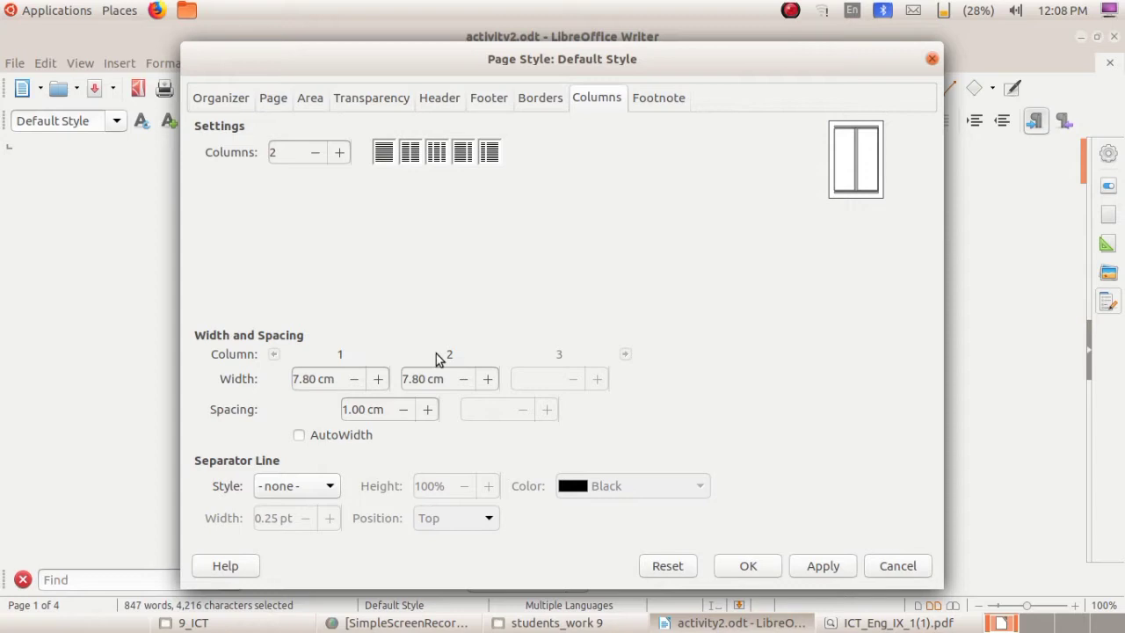
click(352, 383)
click(352, 383)
click(352, 383)
click(353, 383)
click(352, 383)
click(352, 384)
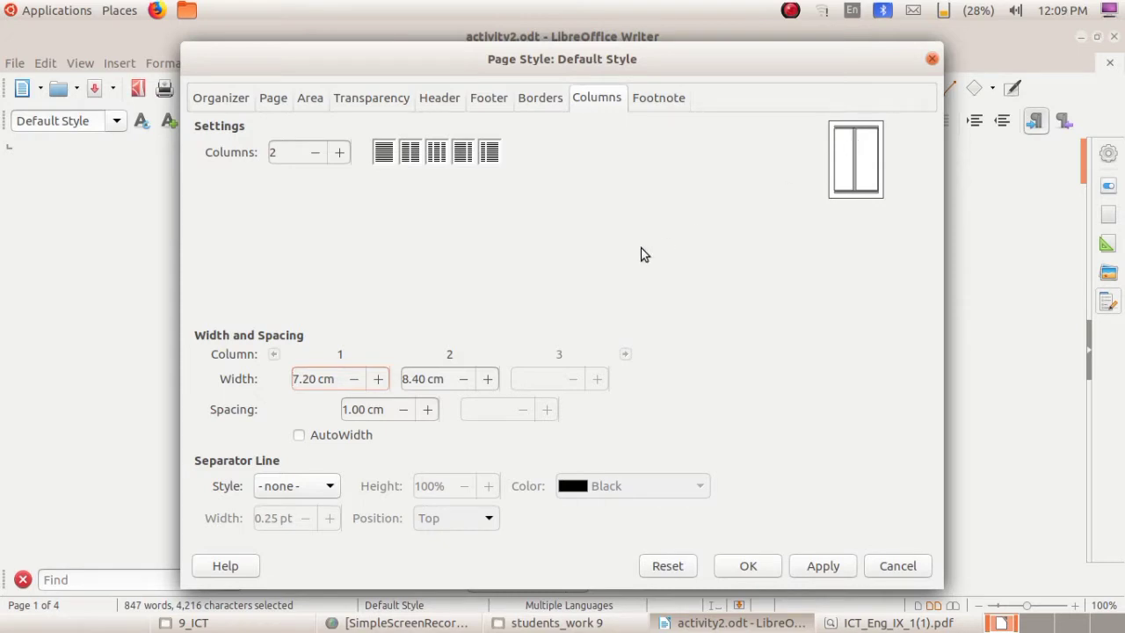
click(355, 384)
click(355, 384)
click(355, 384)
click(355, 384)
click(355, 384)
click(355, 384)
click(355, 384)
click(356, 384)
click(355, 384)
click(355, 384)
click(355, 384)
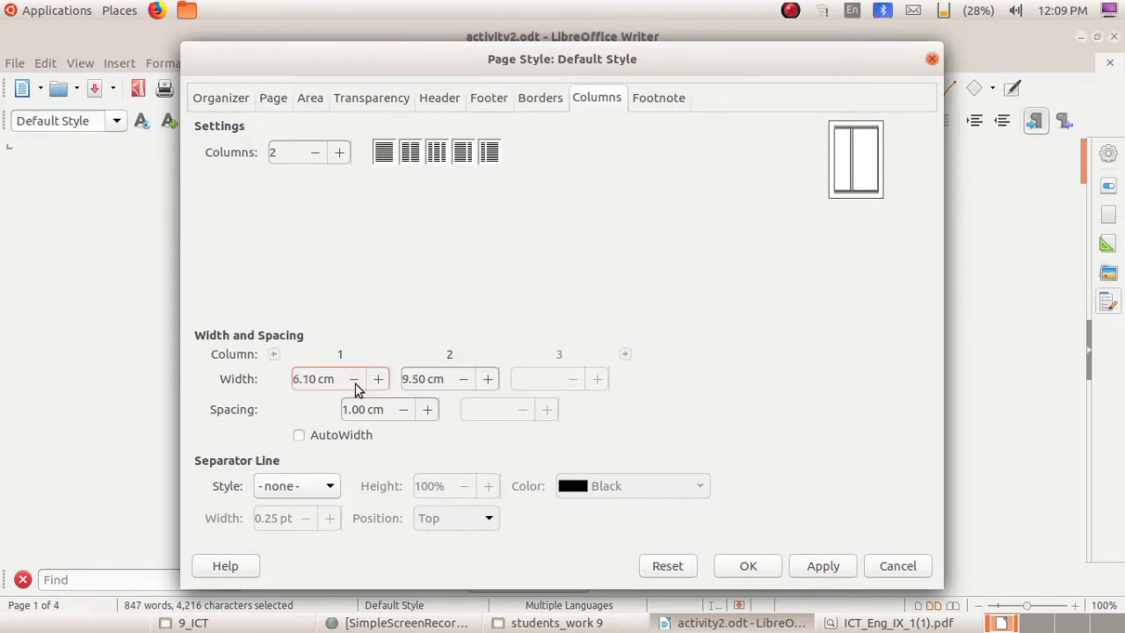
- Enable AutoWidth for equal column widths and apply the two-column layout to the document
click(299, 436)
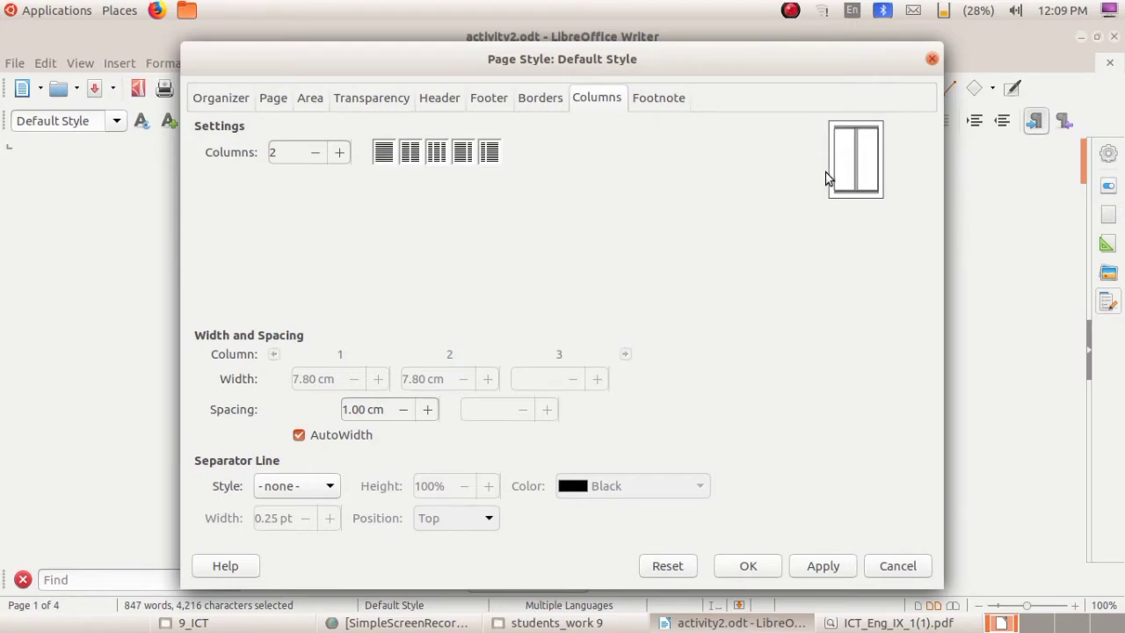
click(760, 576)
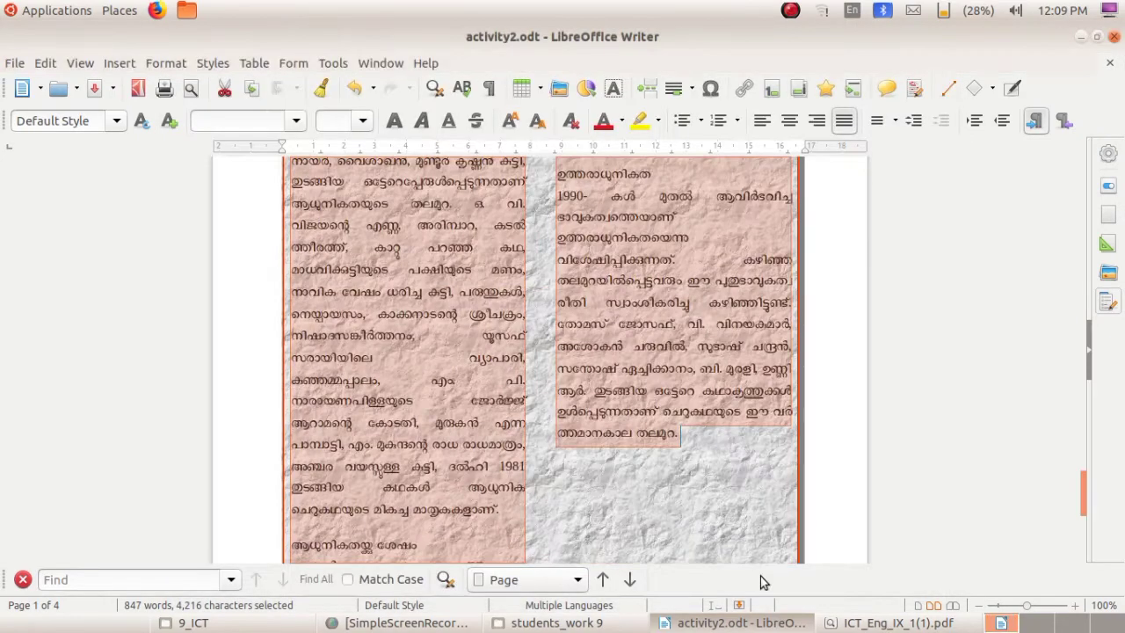
- Deselect the text and review the two-column layout from the last page back to page 1
click(834, 391)
scroll(834, 391, up, 15)
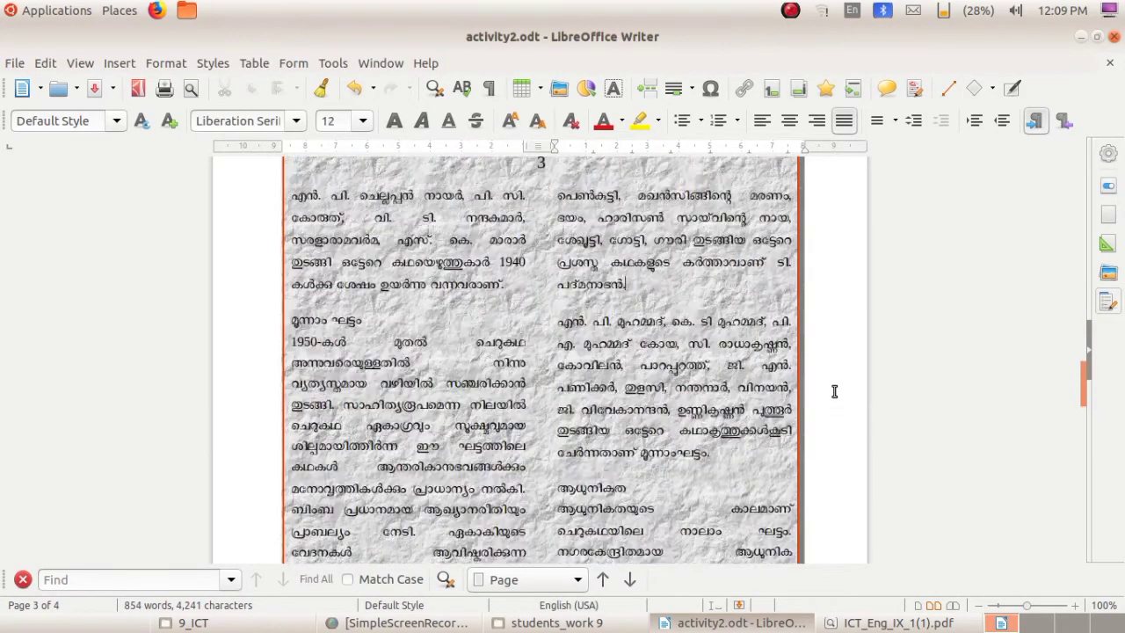
scroll(834, 391, up, 20)
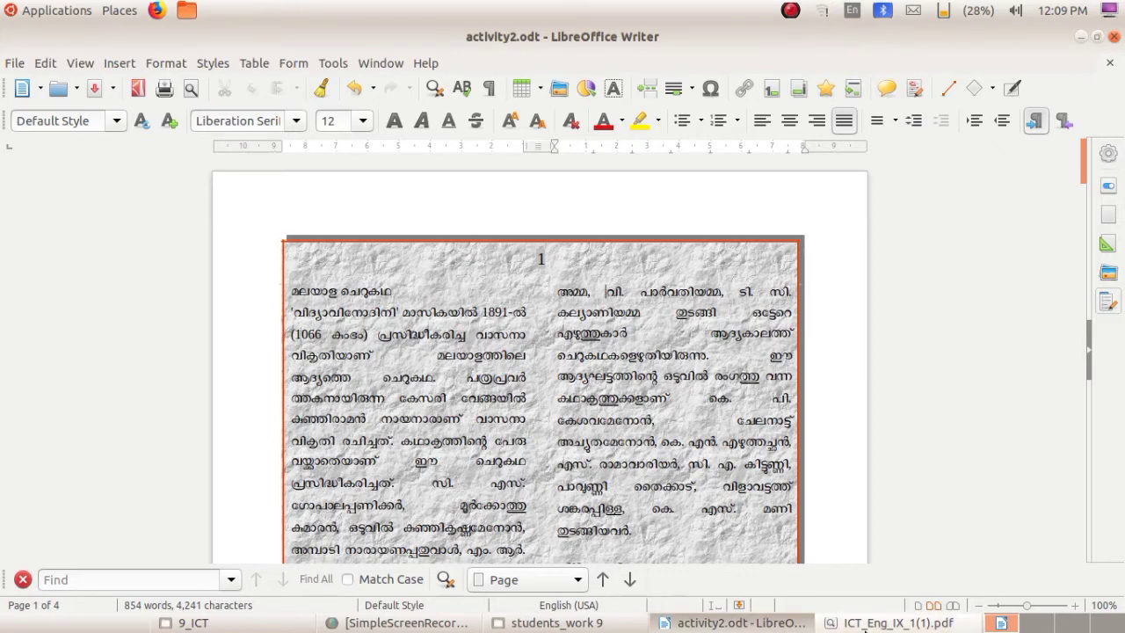
- Switch to ICT_Eng_IX_1(1).pdf and read the start of Activity 2.6 about inserting pictures
click(830, 622)
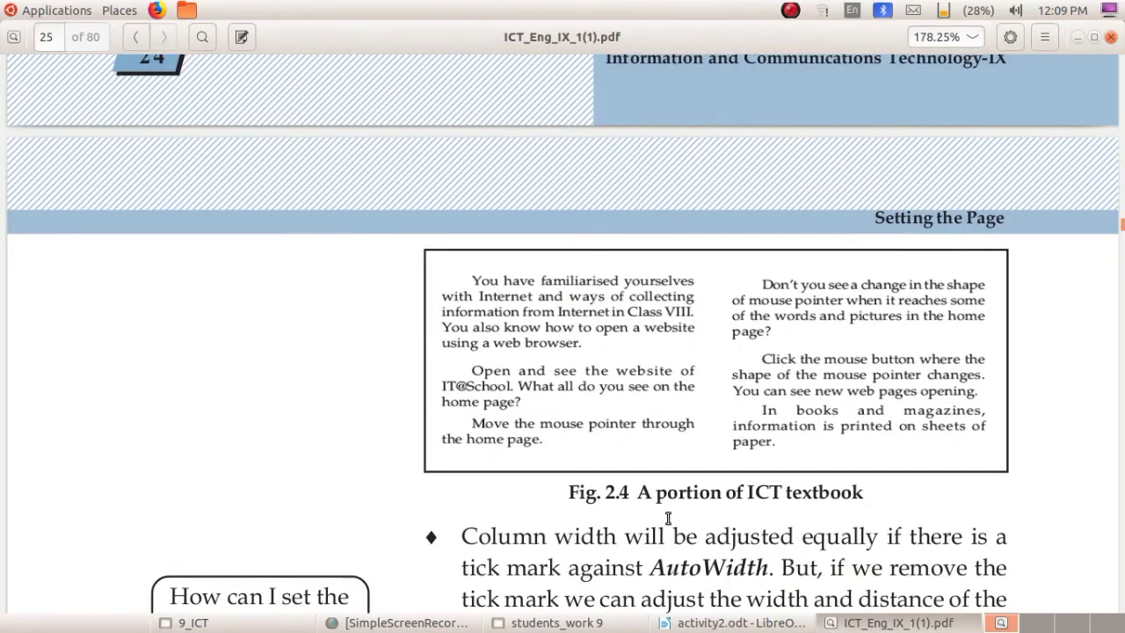
scroll(667, 519, down, 5)
scroll(668, 518, down, 1)
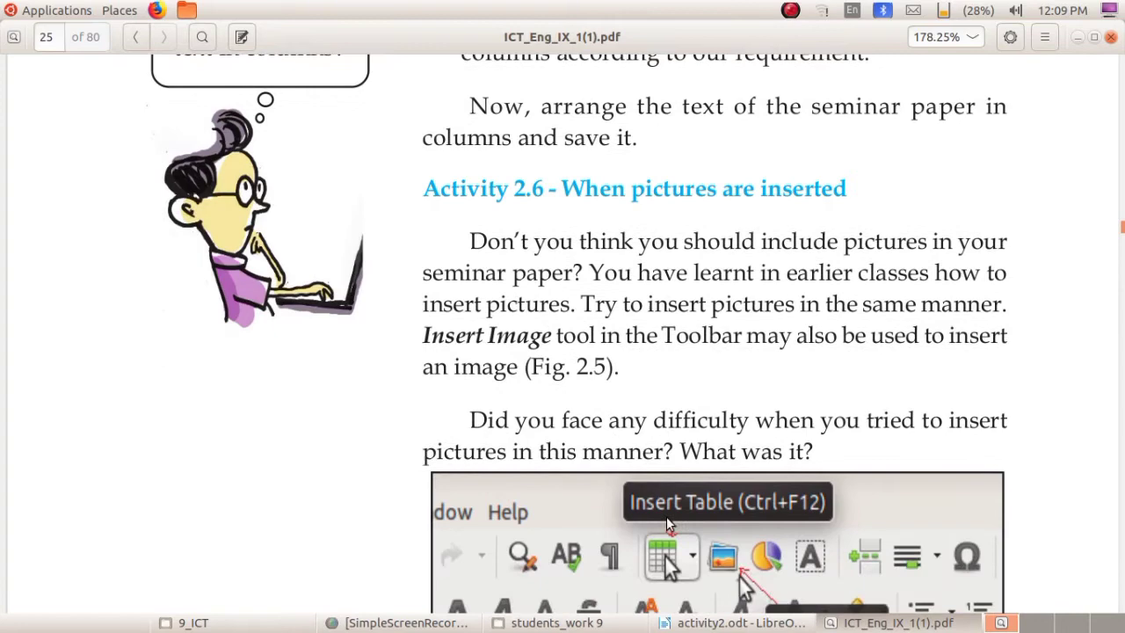
scroll(667, 517, down, 1)
scroll(666, 519, down, 1)
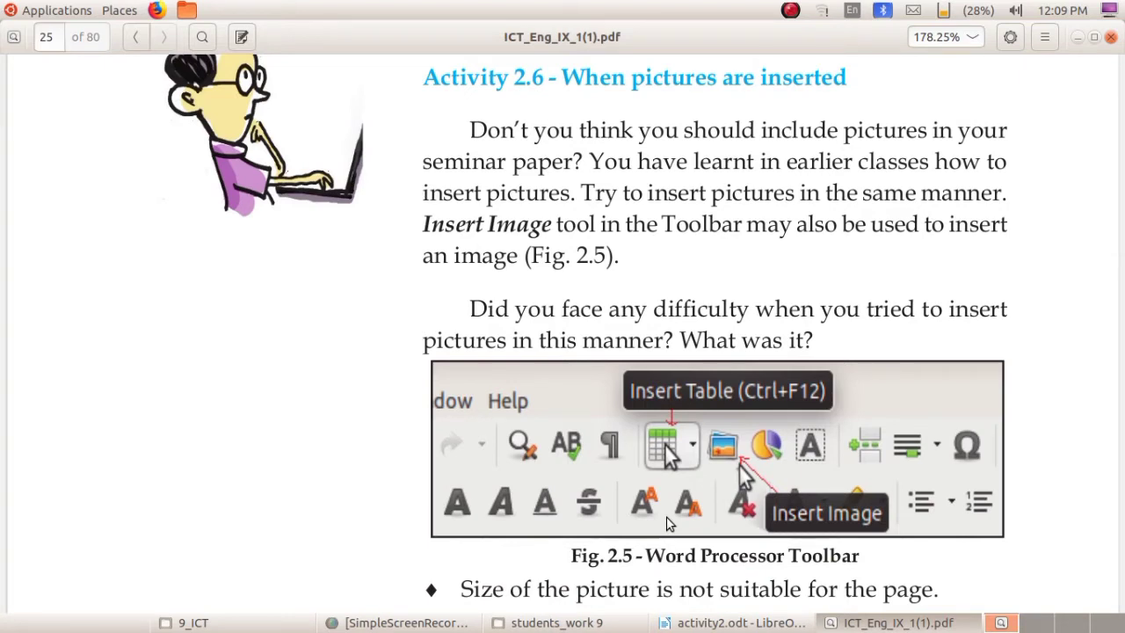
click(743, 623)
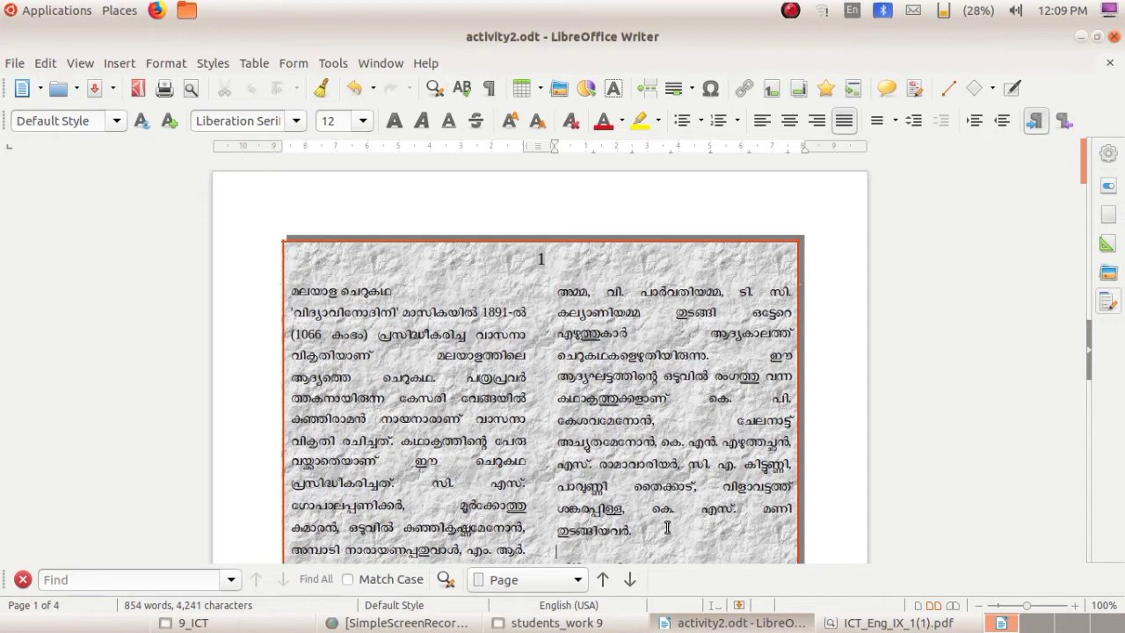
key(Down)
key(Down)
key(Down)
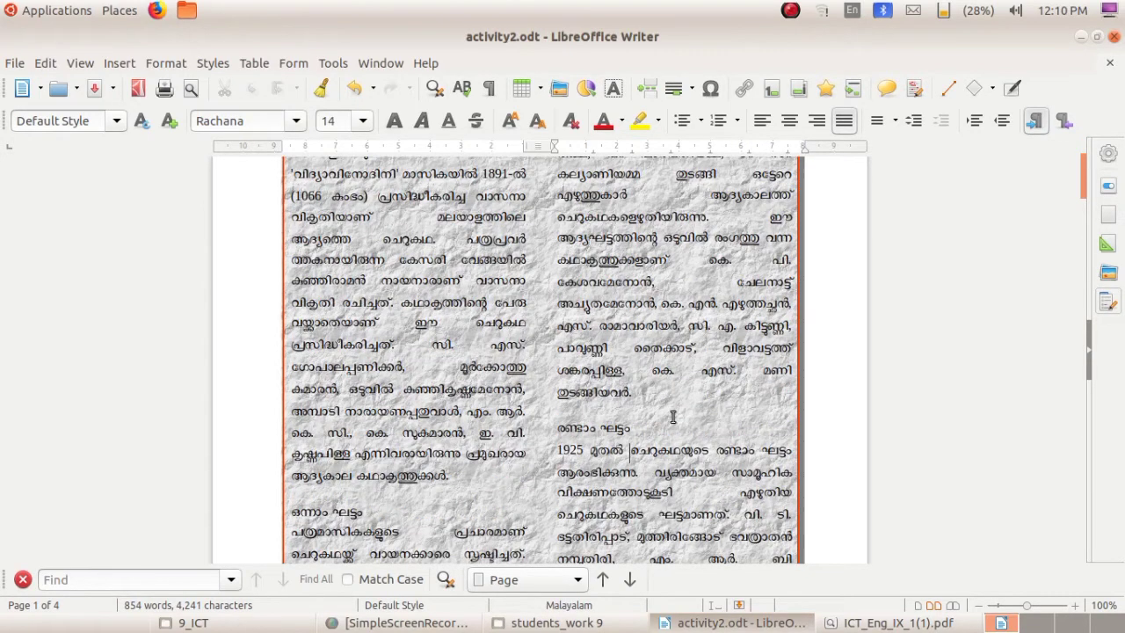
click(645, 407)
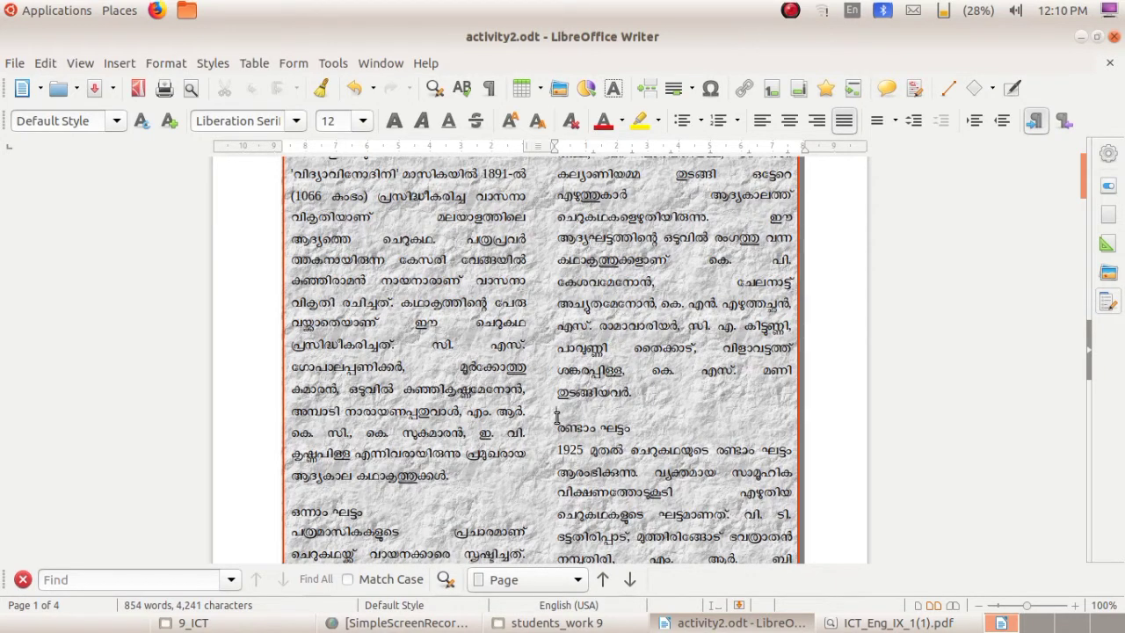
click(559, 89)
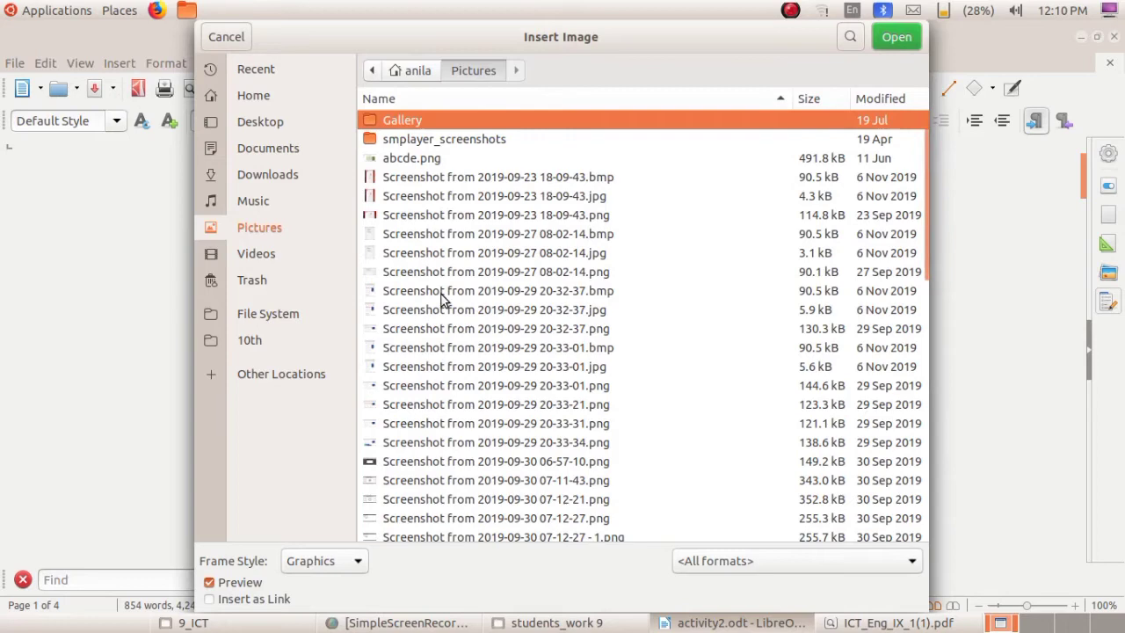
click(453, 180)
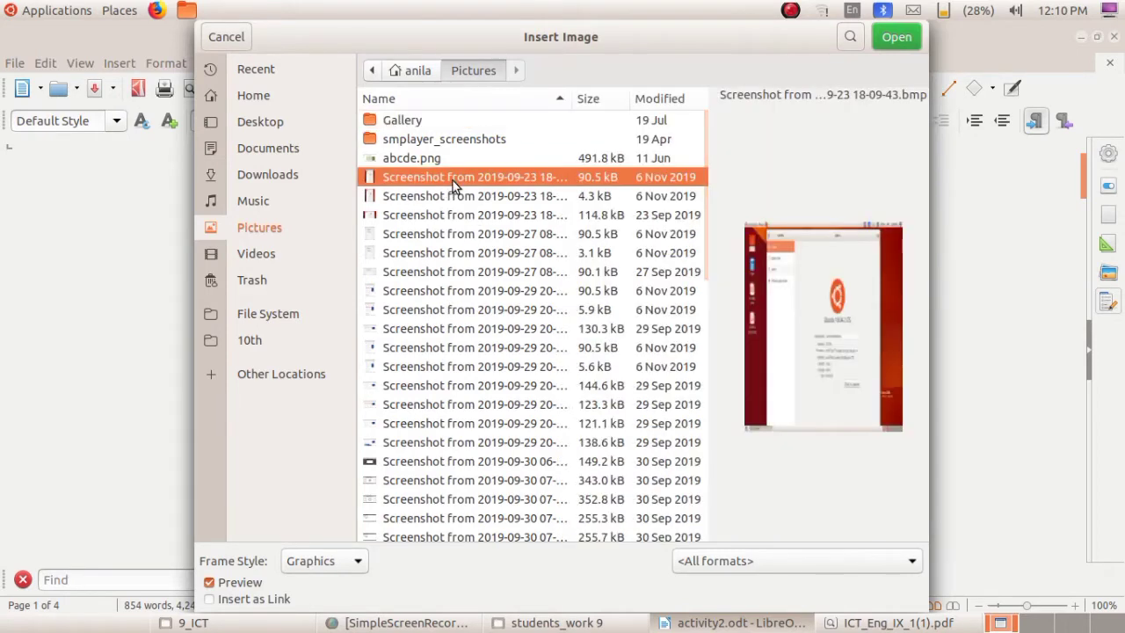
click(901, 37)
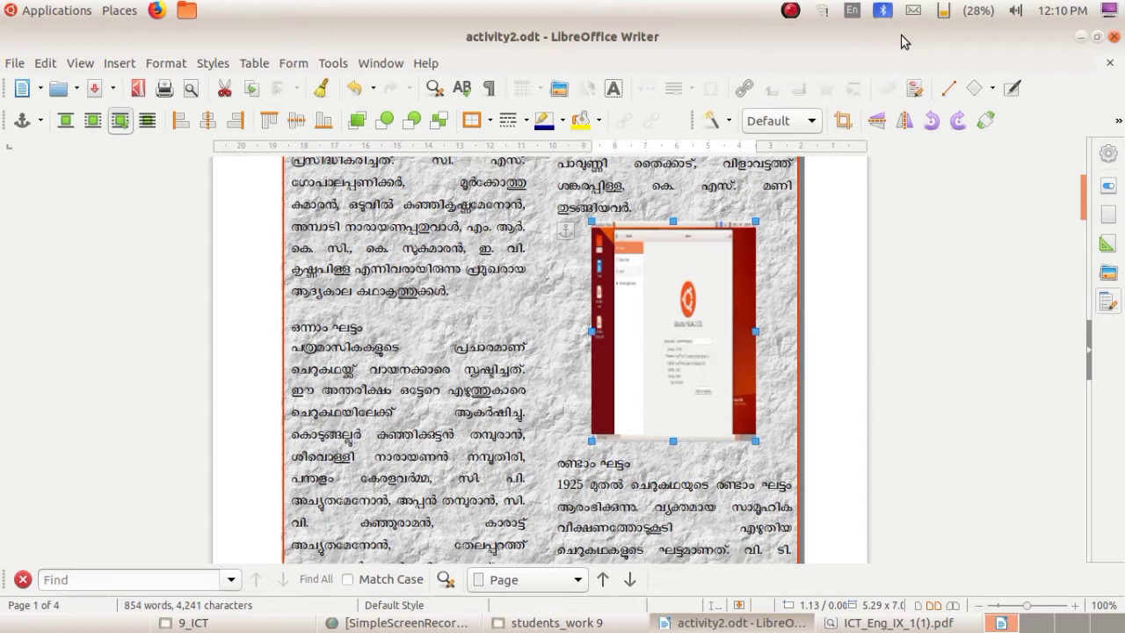
- Move the inserted picture to the gap between the columns and shrink it to about 4.22 cm wide and 5 cm high
drag(687, 299, 622, 311)
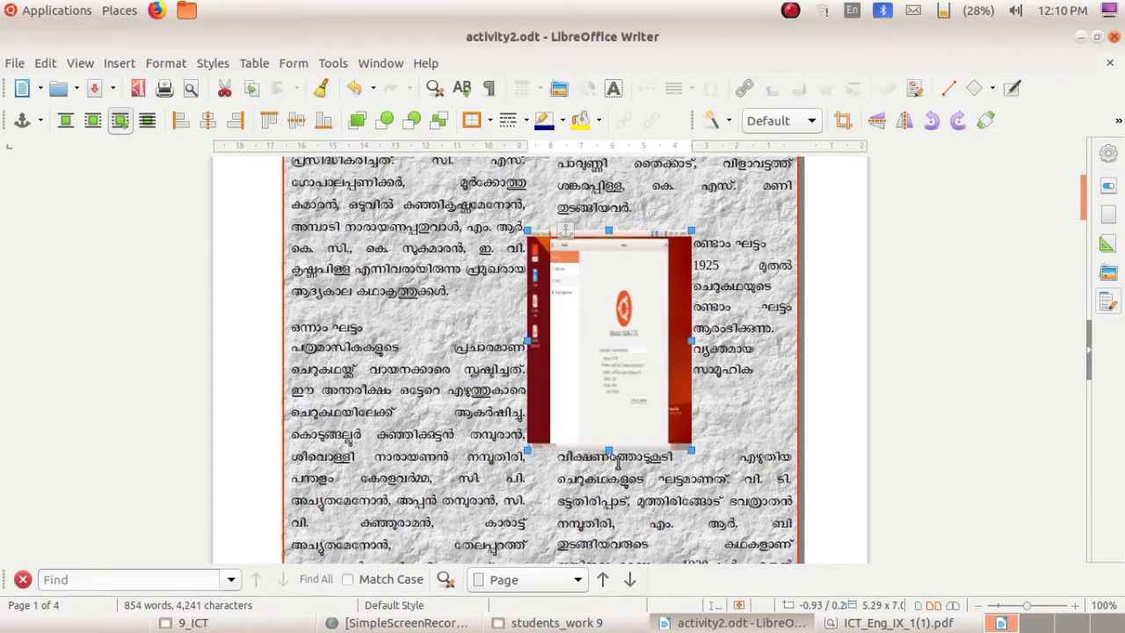
click(703, 404)
click(630, 363)
drag(610, 449, 609, 386)
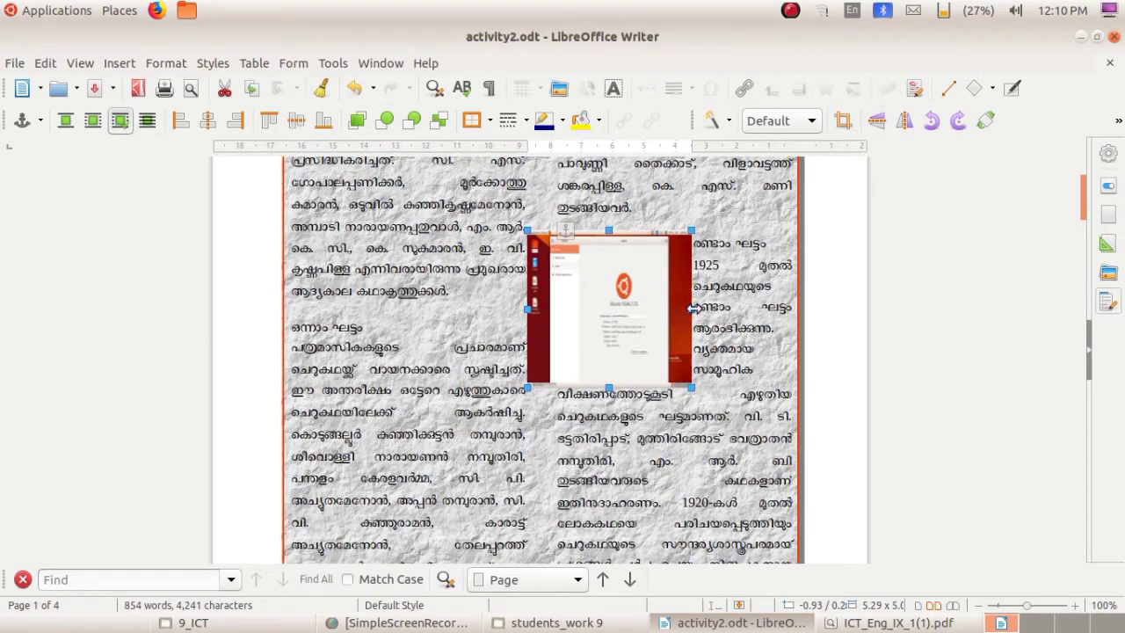
drag(690, 309, 658, 315)
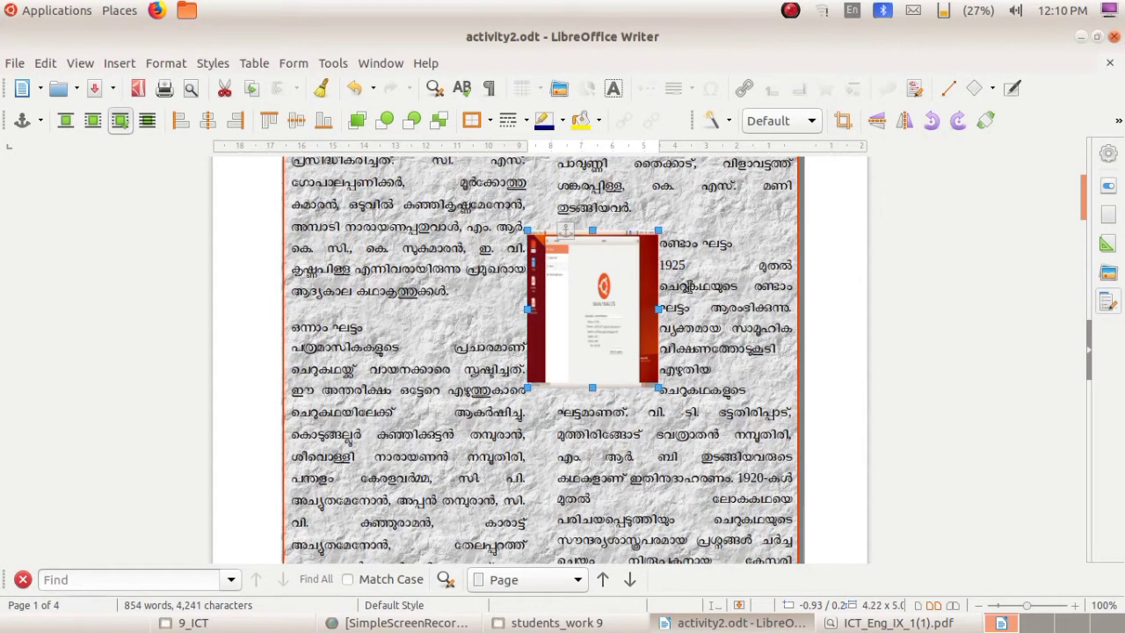
- Set the picture's text wrapping to Page Wrap, then change it to Wrap Right
right_click(617, 304)
mouse_move(699, 491)
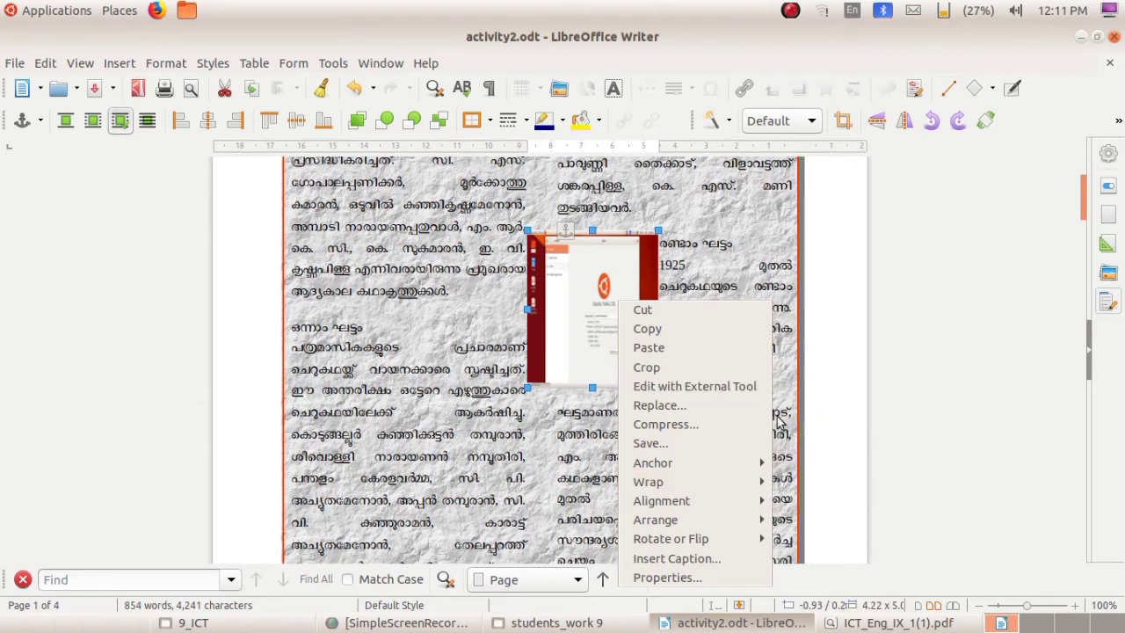
mouse_move(765, 483)
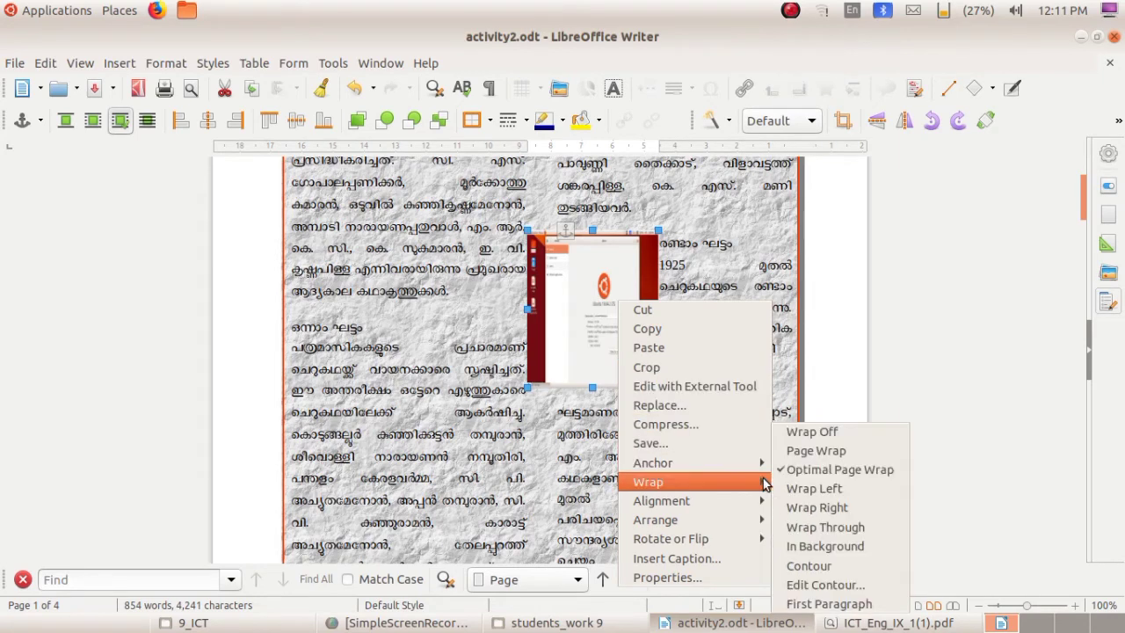
click(817, 453)
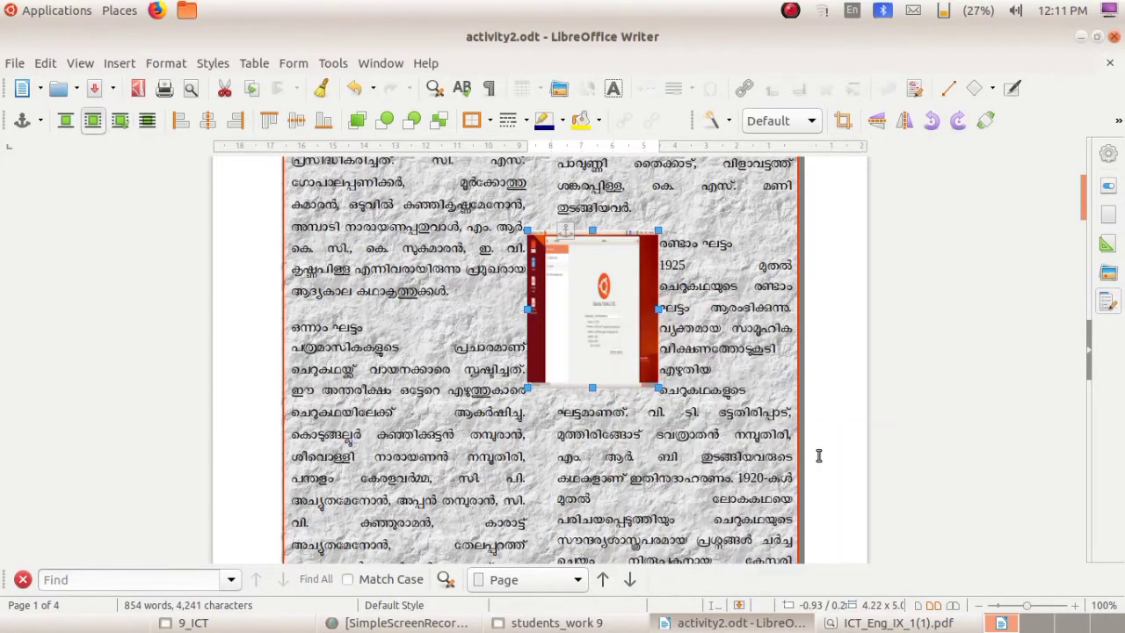
right_click(602, 328)
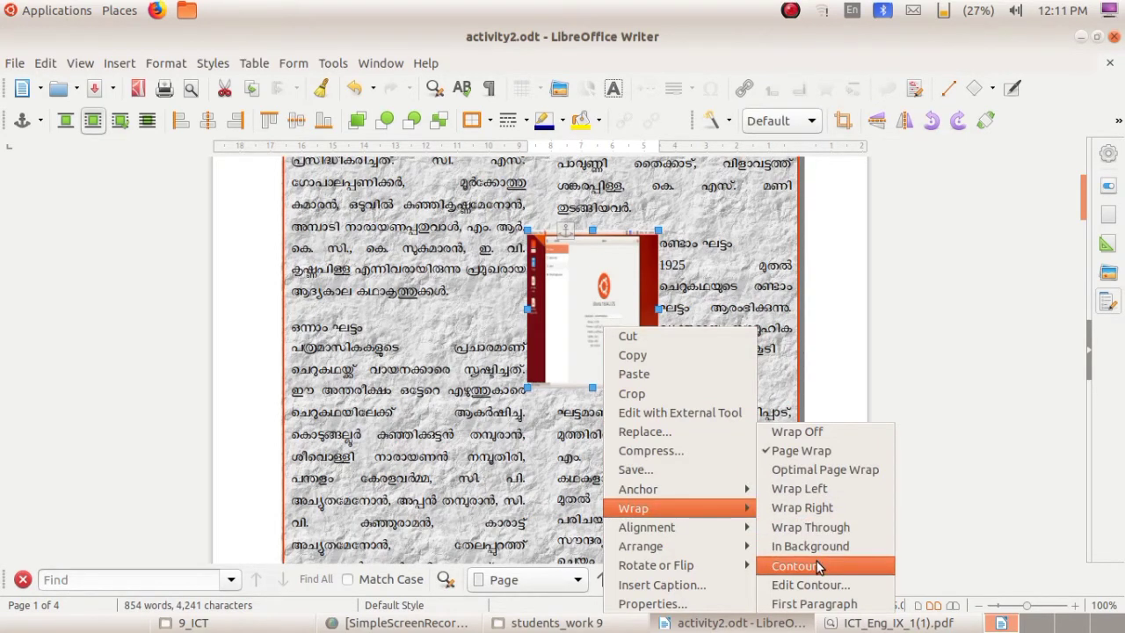
click(821, 507)
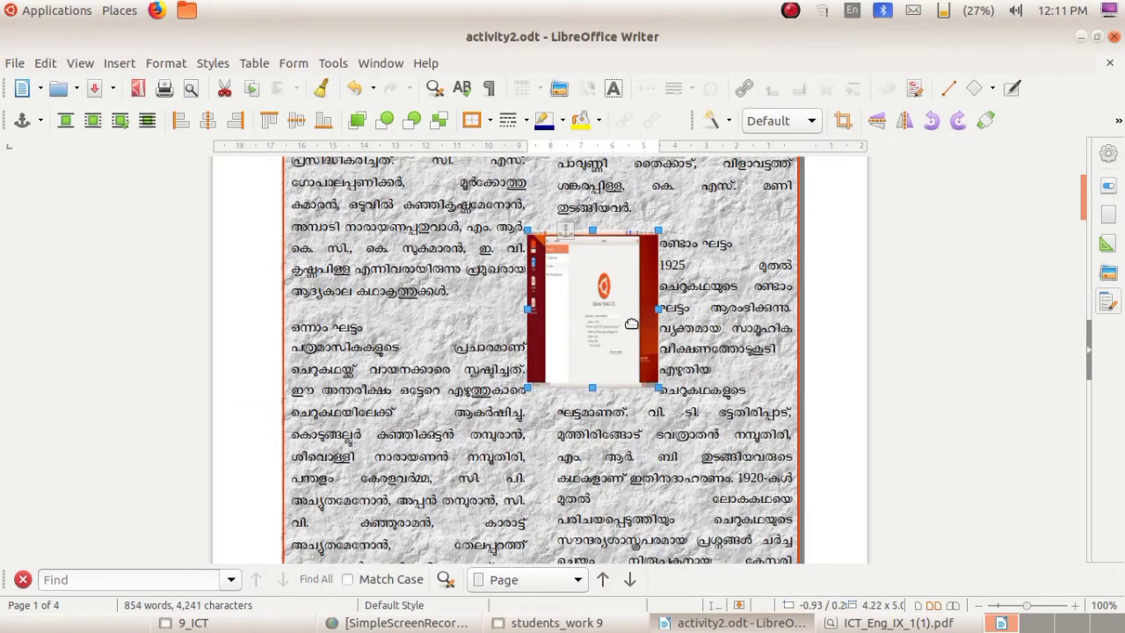
- Move the picture inside the second column and scale it down to about 3.64 cm wide, then deselect it
drag(631, 323, 664, 330)
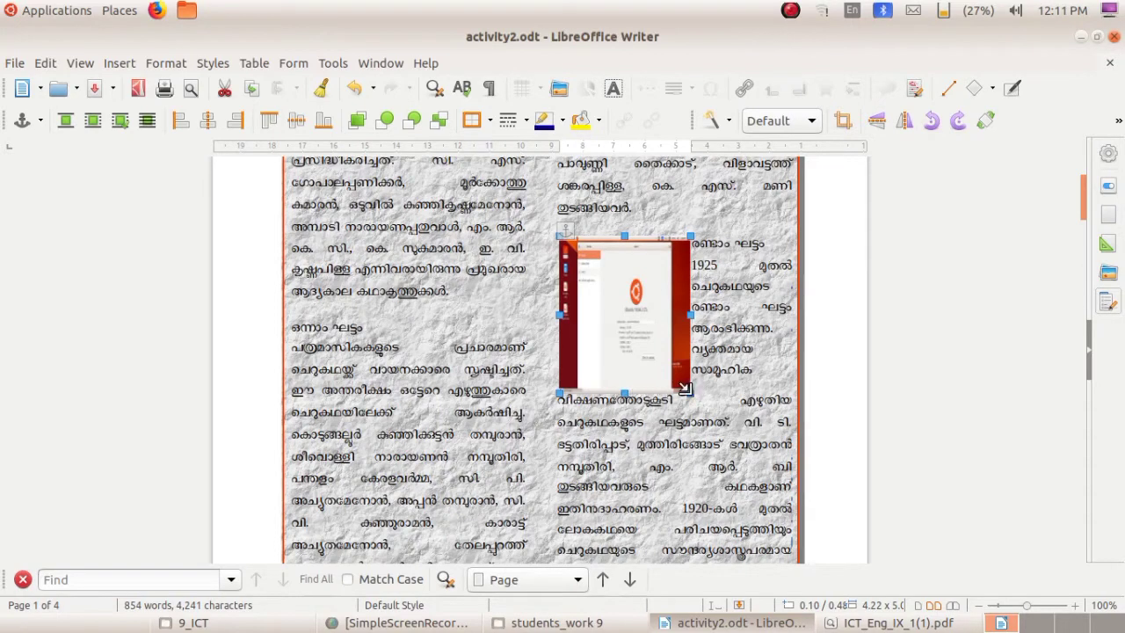
drag(691, 393, 660, 317)
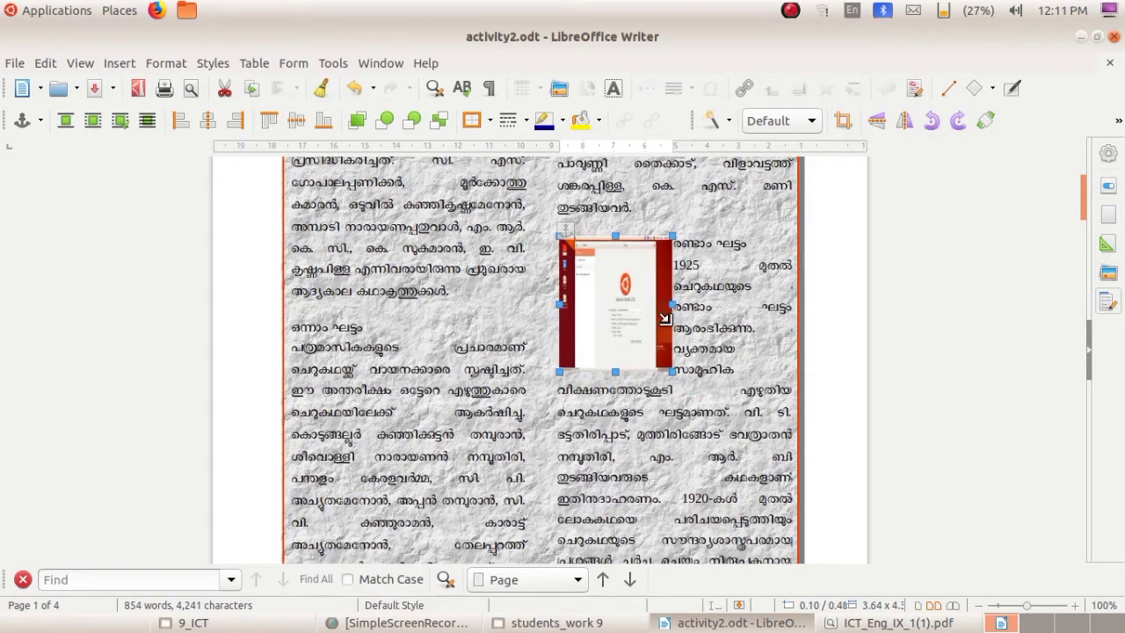
click(746, 320)
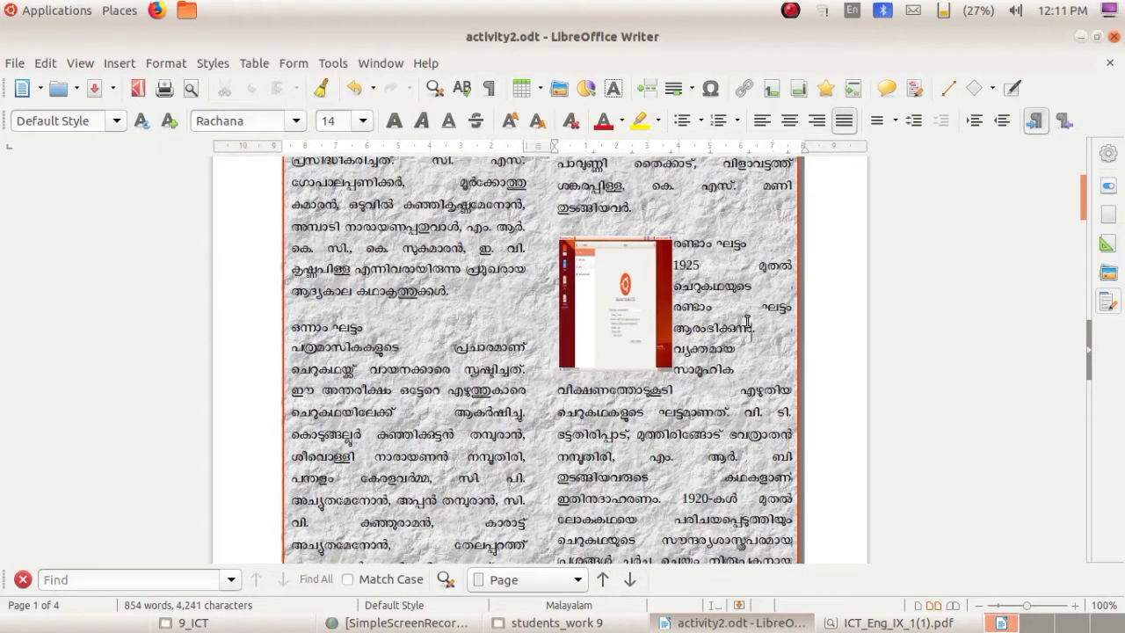
- Switch to ICT_Eng_IX_1(1).pdf and read Activity 2.7 about inserting a table and adjusting its column width
click(842, 624)
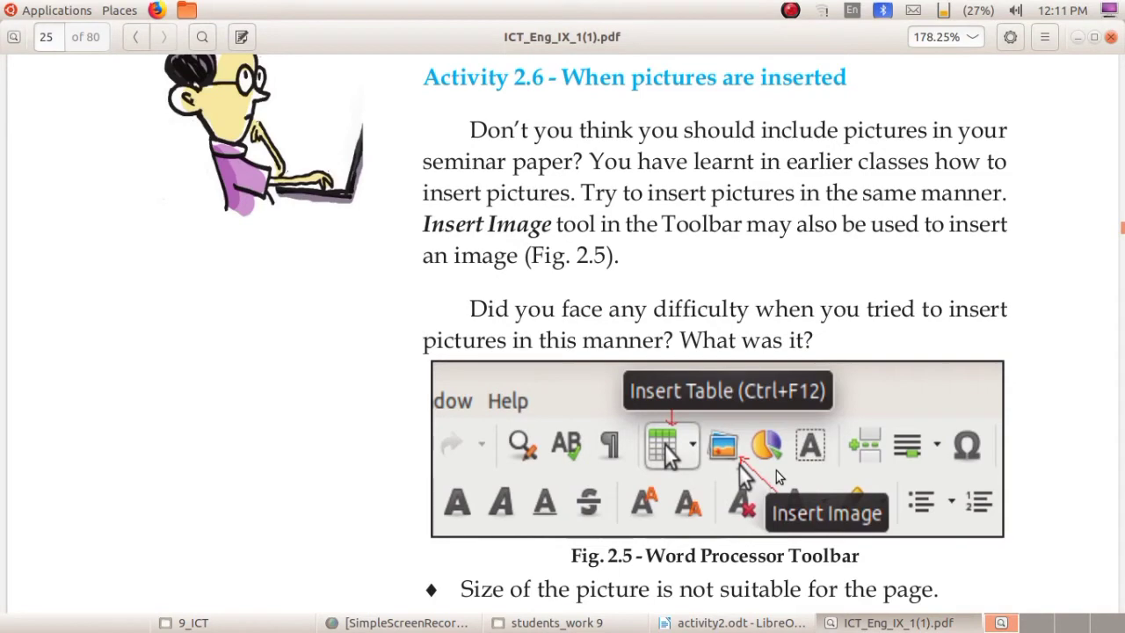
scroll(776, 470, down, 12)
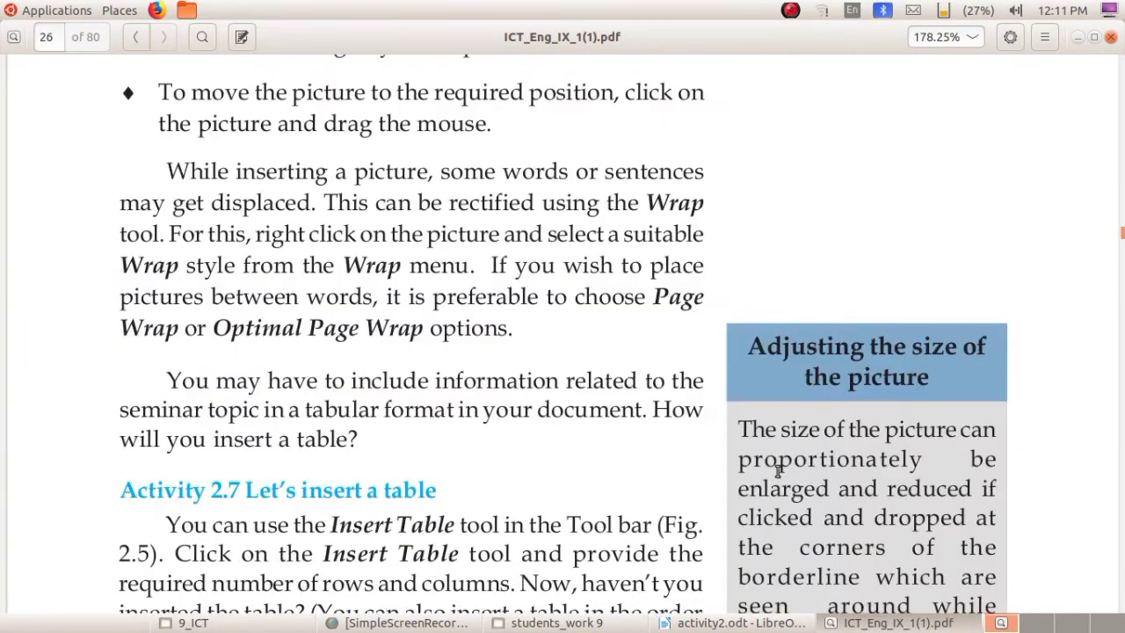
scroll(778, 471, down, 10)
scroll(777, 474, up, 2)
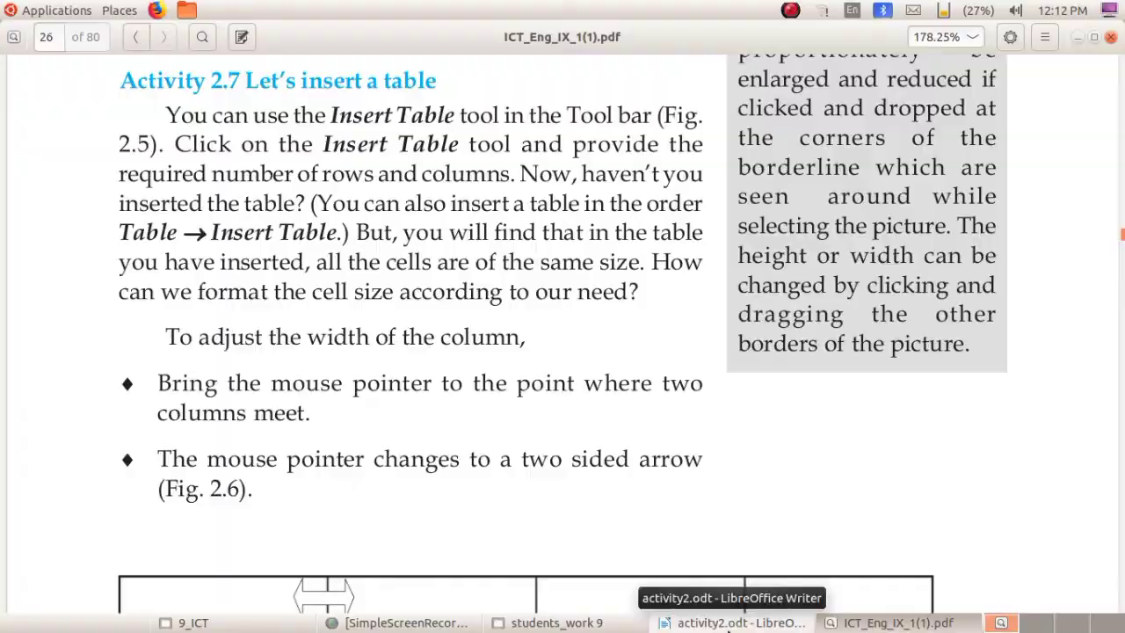
- Switch back to activity2.odt and add blank space above the LITERARY FEST footer text on page 1
click(728, 620)
scroll(706, 498, down, 10)
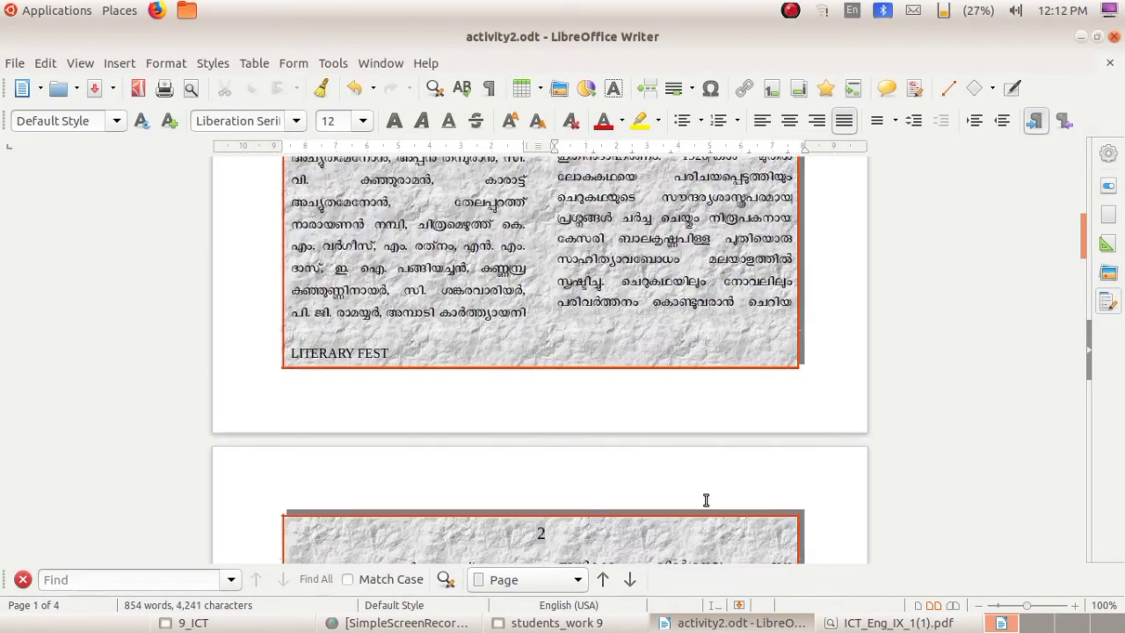
click(706, 498)
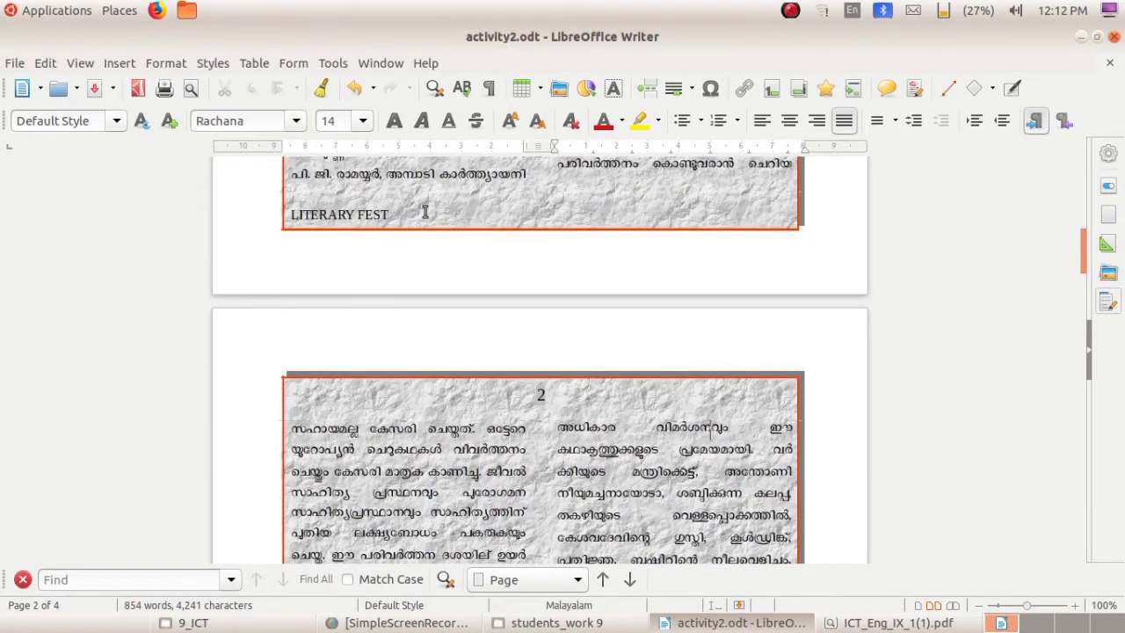
click(358, 194)
key(Return)
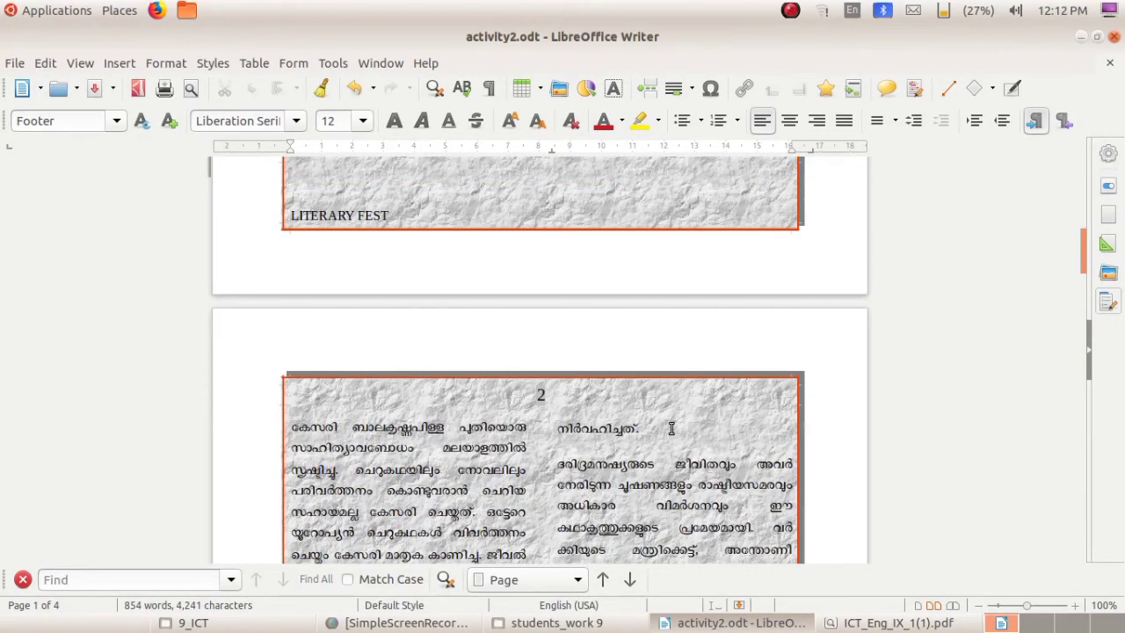
- Remove the blank line at the top of the second column on page 4
key(Page_Down)
key(Page_Down)
key(Page_Down)
key(Page_Down)
key(Page_Down)
key(Page_Down)
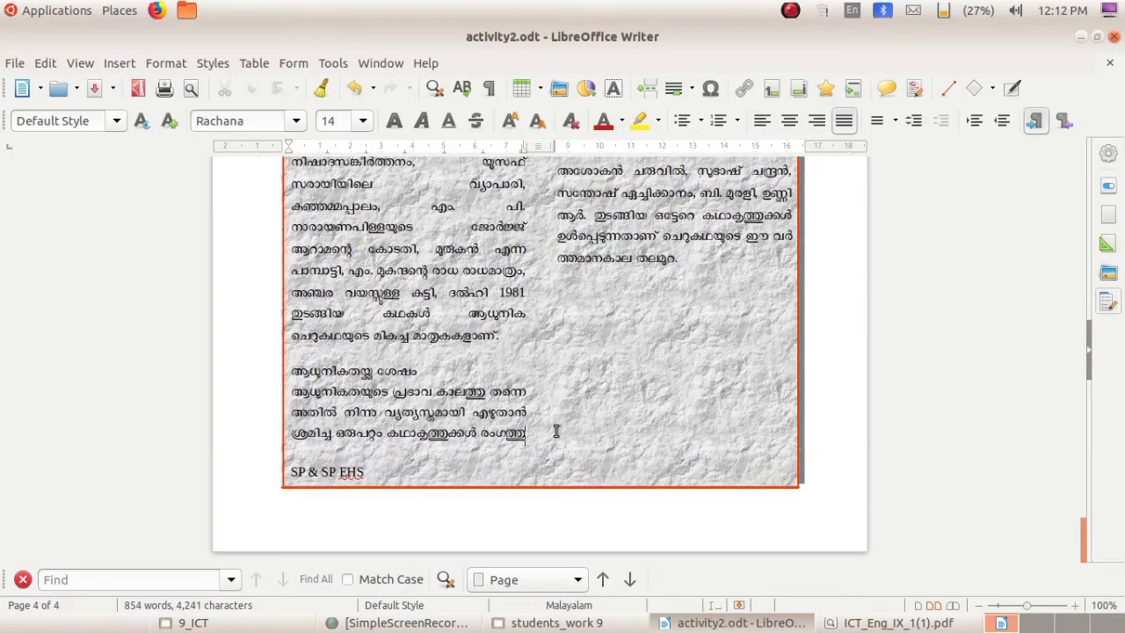
key(Page_Up)
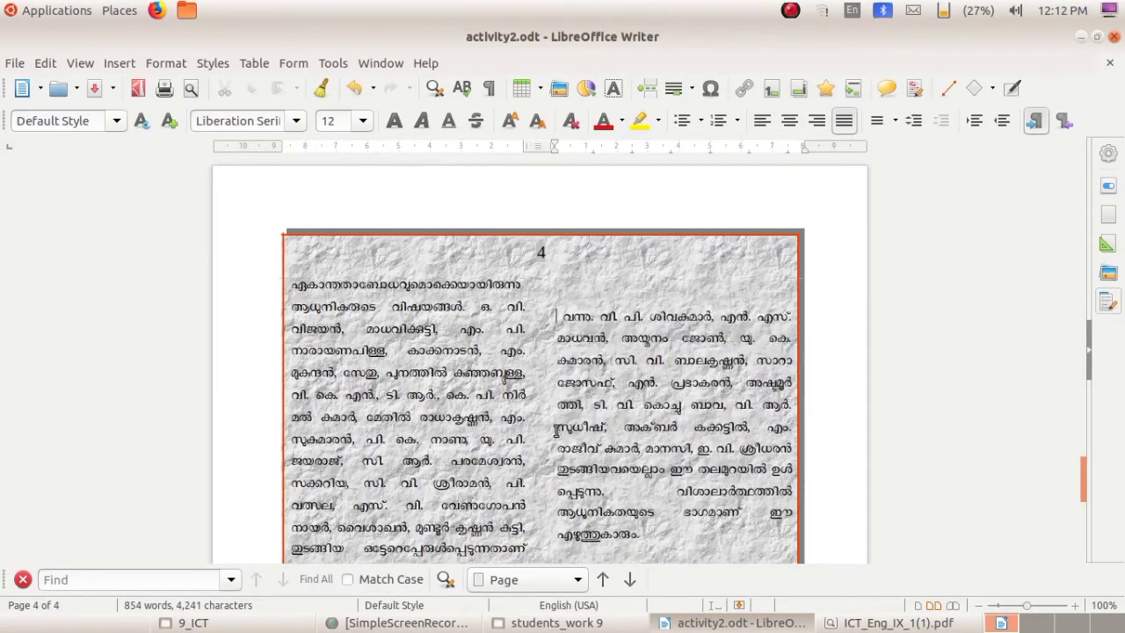
key(BackSpace)
key(BackSpace)
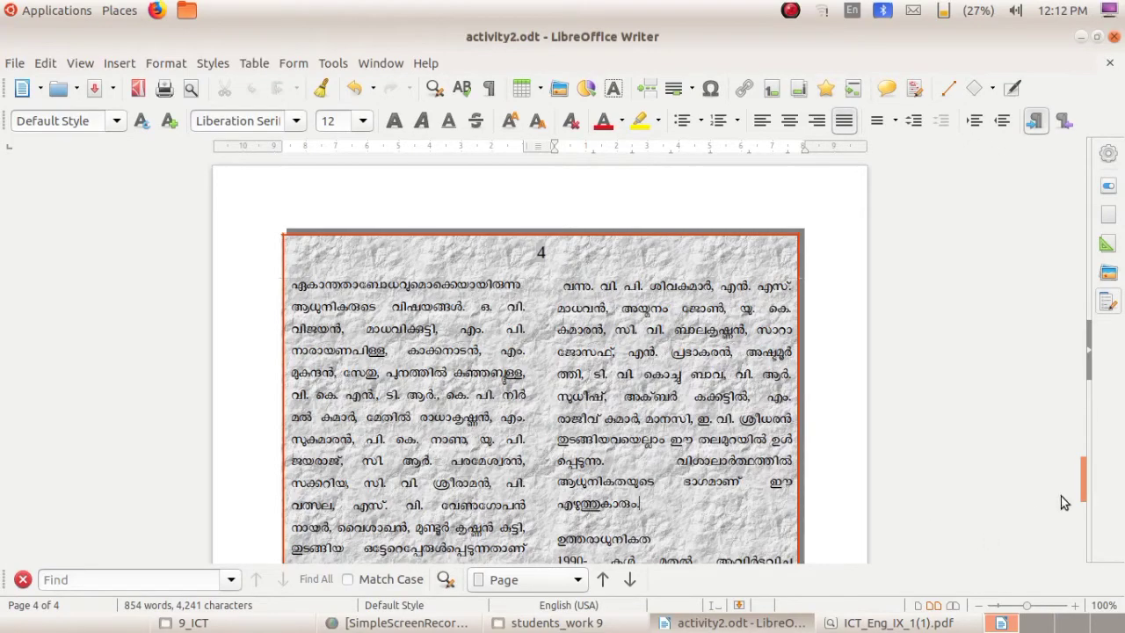
- Insert a table with 4 columns and 3 rows below the last paragraph in the second column of page 4
drag(1085, 471, 1088, 545)
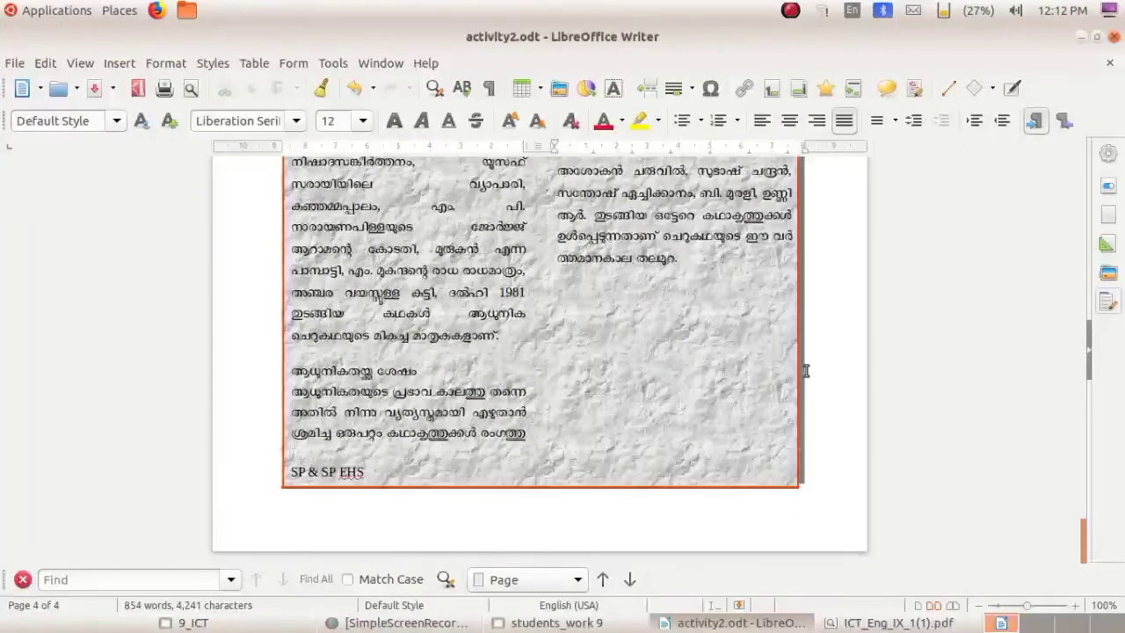
click(700, 271)
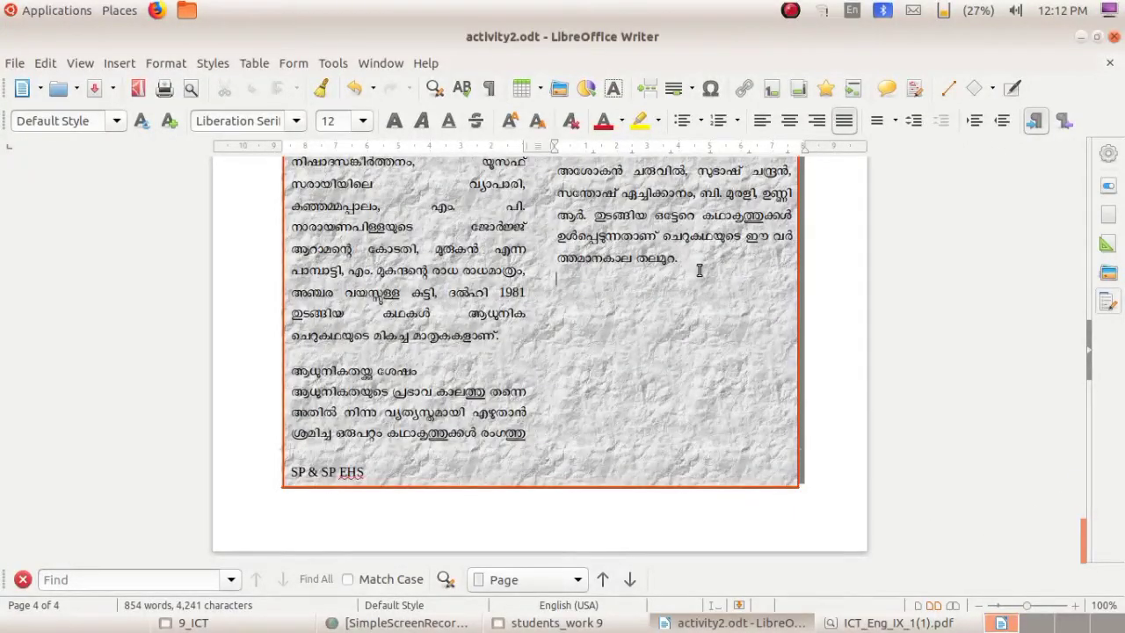
click(538, 92)
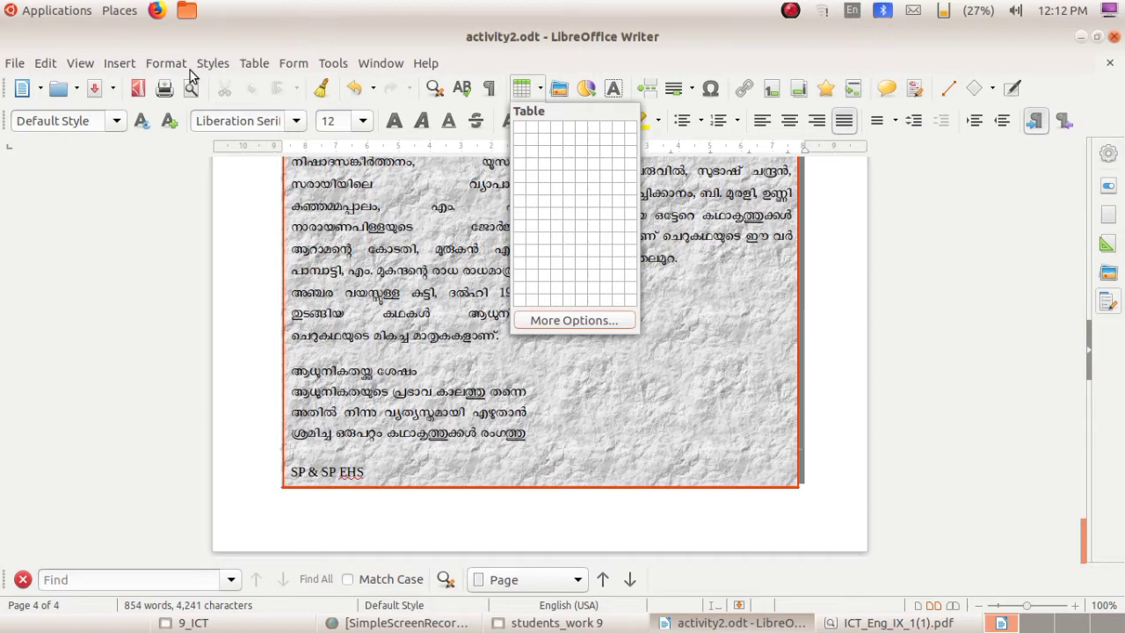
click(259, 70)
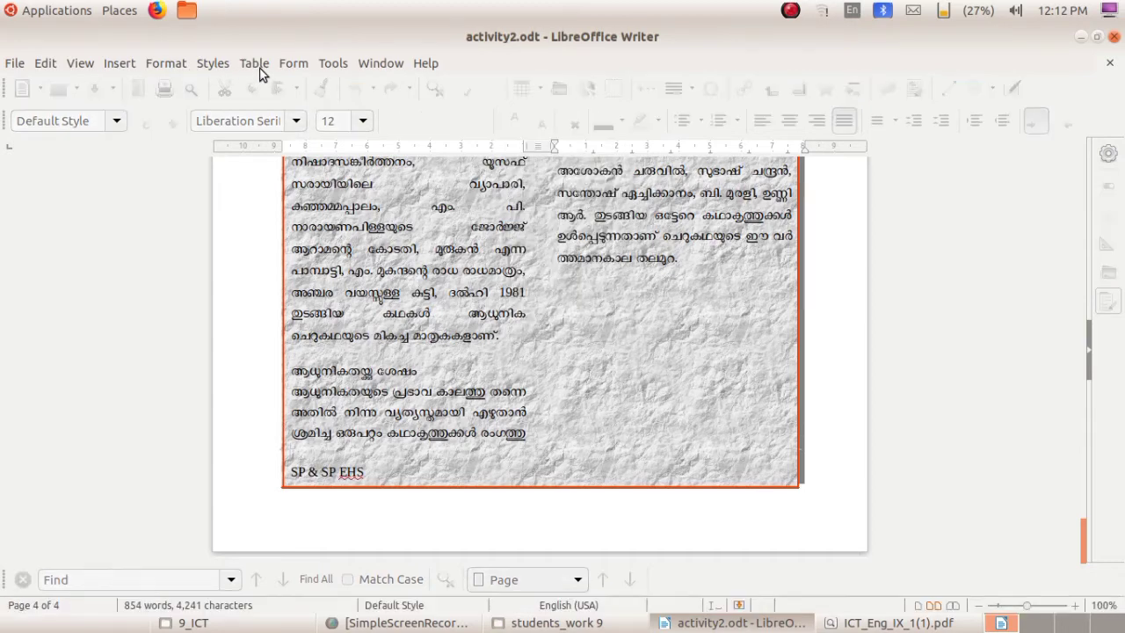
click(260, 70)
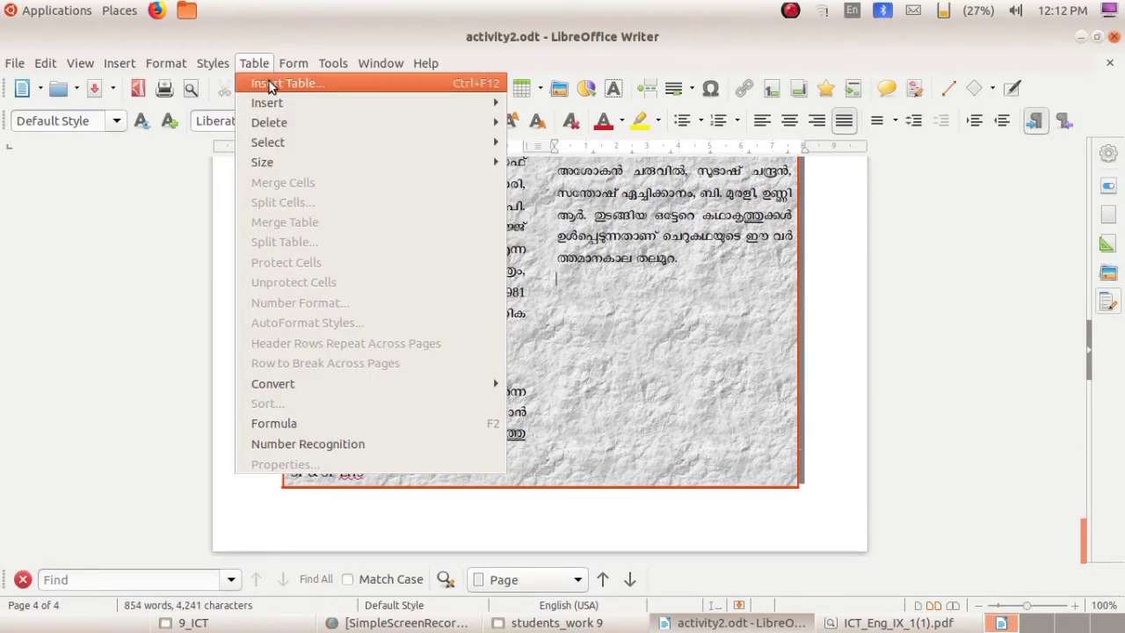
click(269, 82)
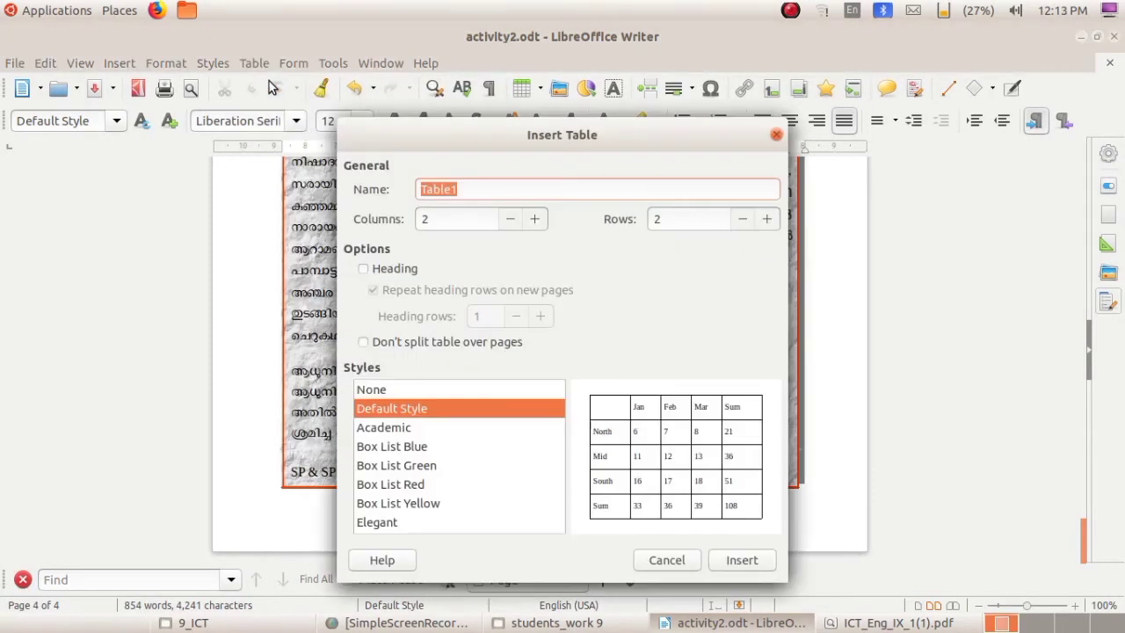
click(535, 219)
click(534, 219)
click(765, 219)
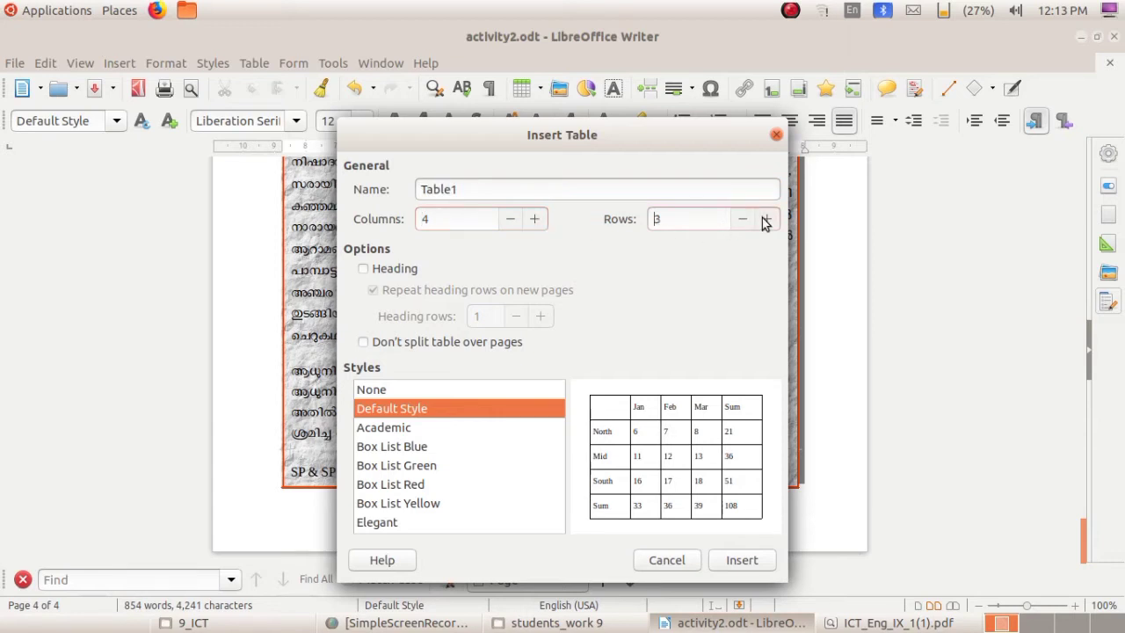
click(741, 559)
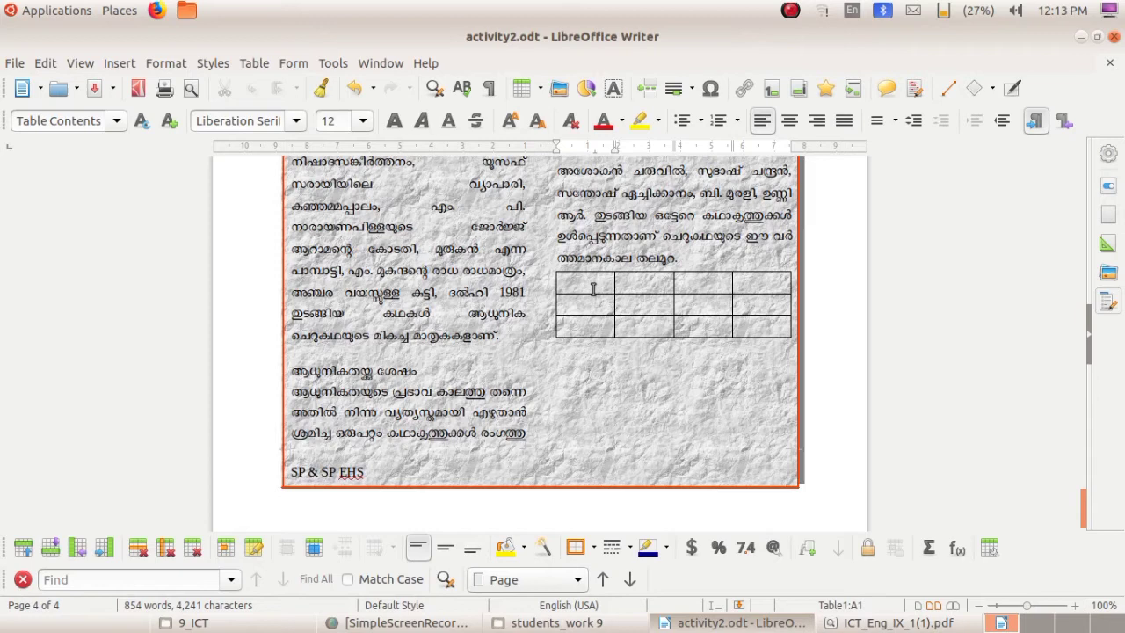
- Enter Name in the table's first cell, narrow that column to fit, and enter Subject in the second cell
text(Name)
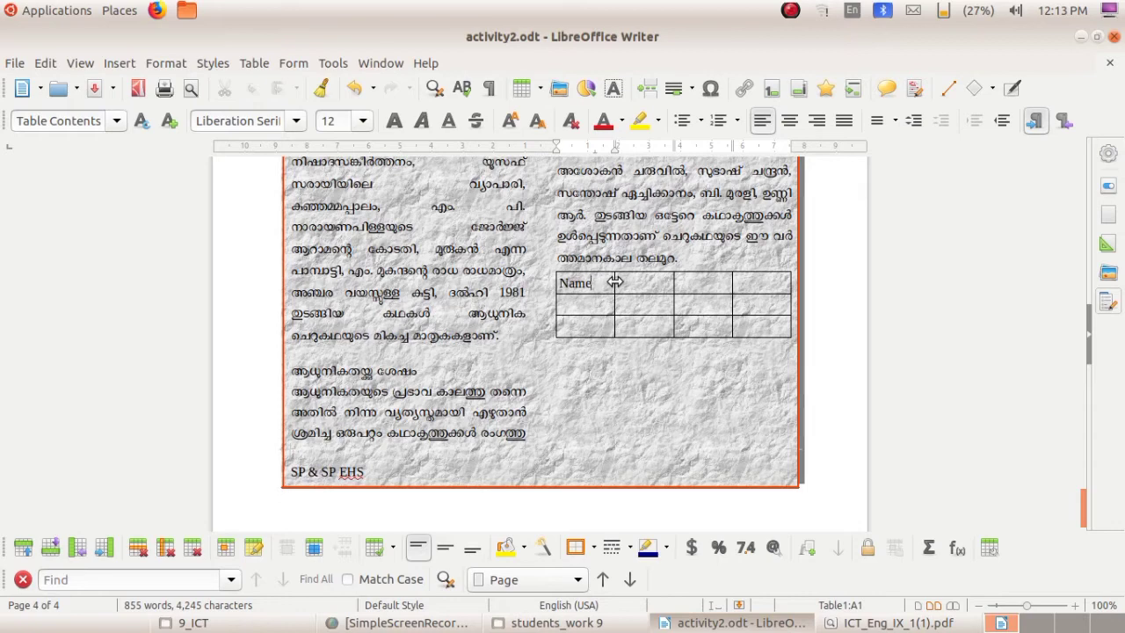
drag(614, 282, 599, 286)
click(615, 285)
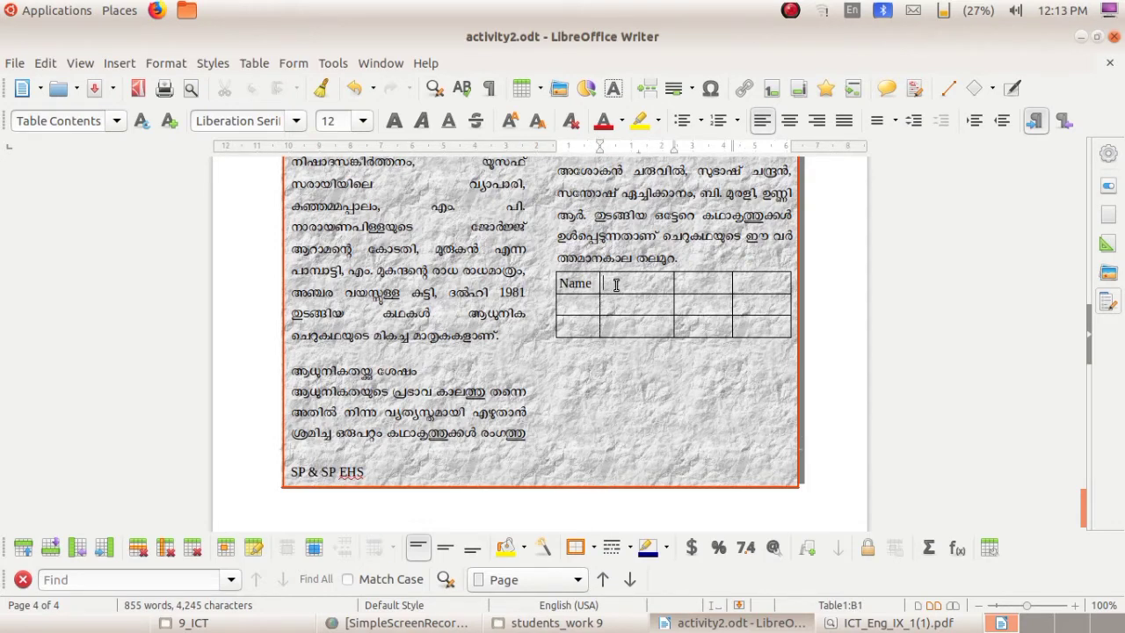
text(Subject)
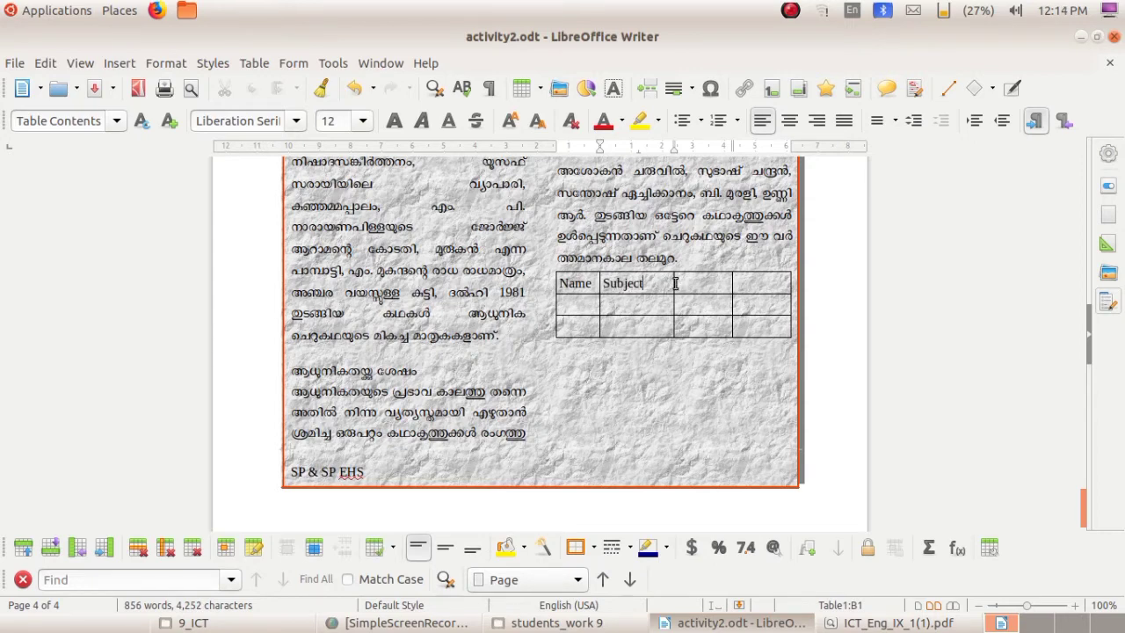
- Narrow the Subject column slightly and increase the height of all three table rows
drag(674, 283, 663, 283)
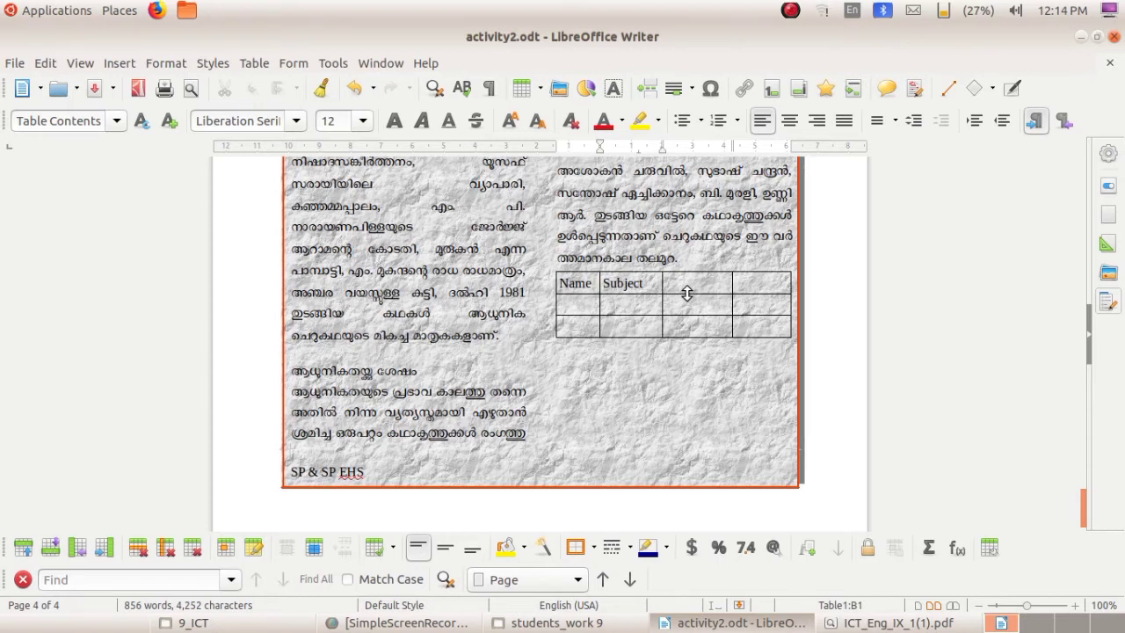
drag(686, 292, 686, 342)
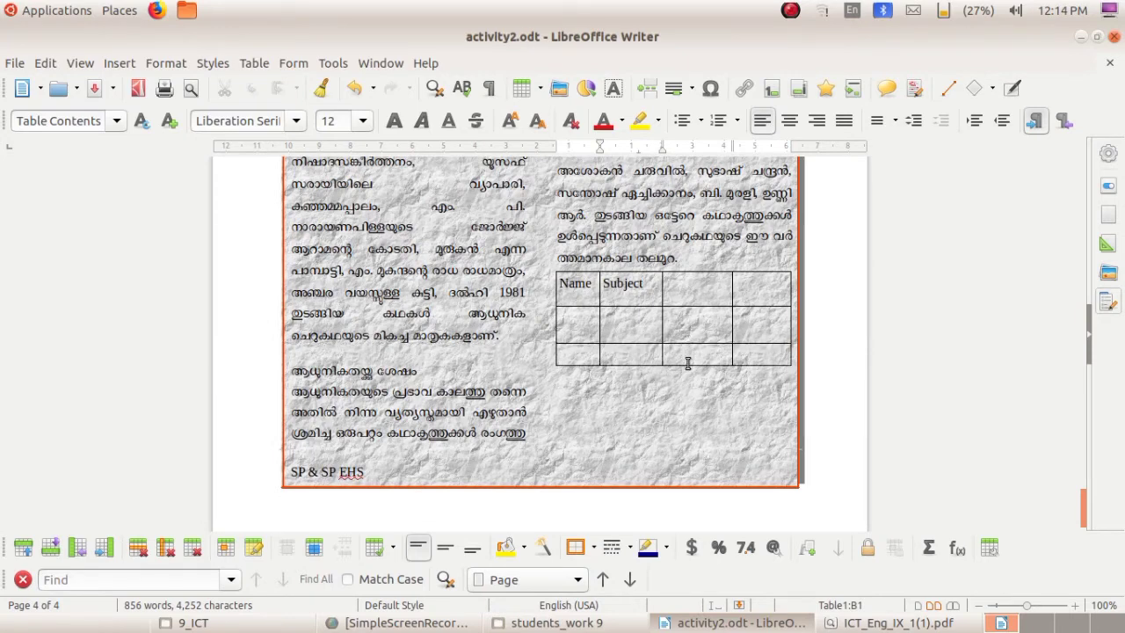
drag(686, 366, 684, 384)
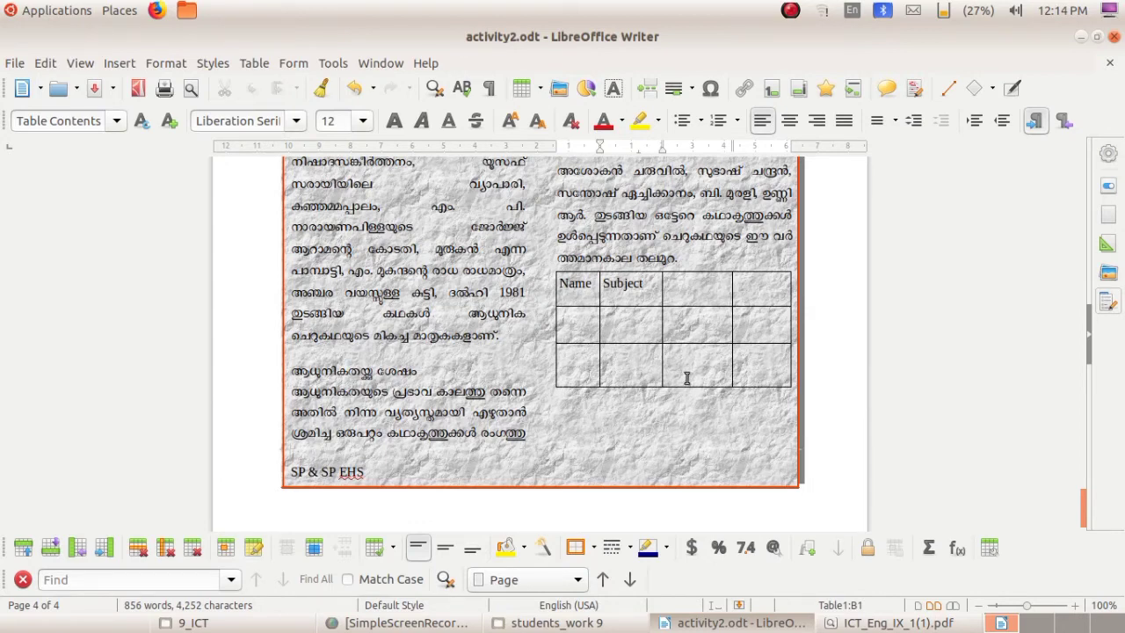
- Insert a new row above the Name and Subject row of the table
click(562, 285)
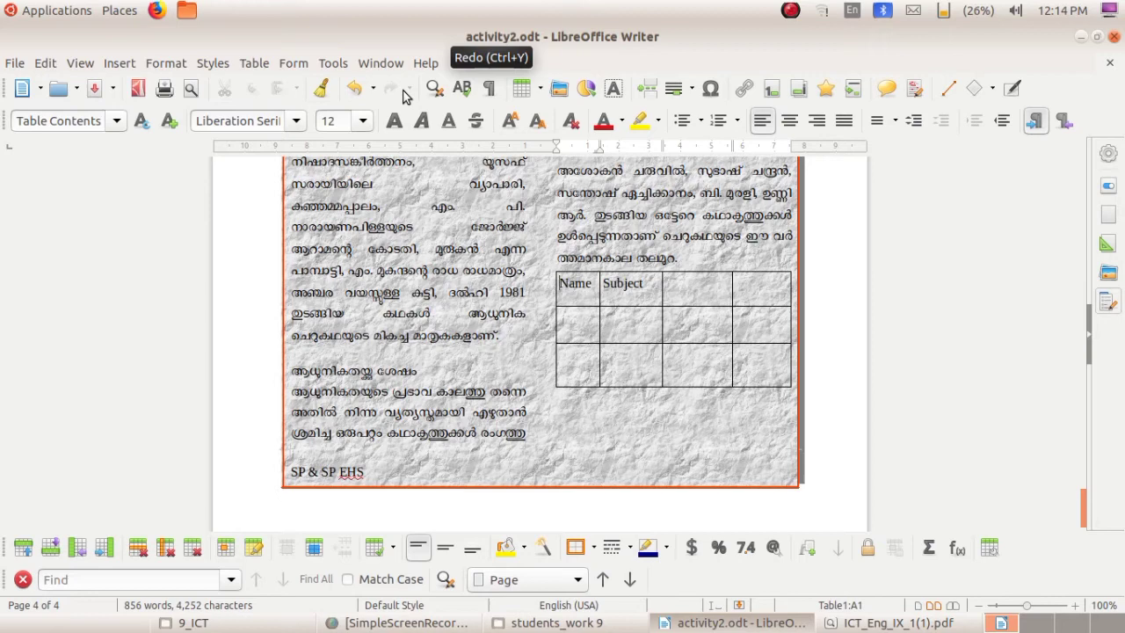
click(254, 64)
mouse_move(391, 104)
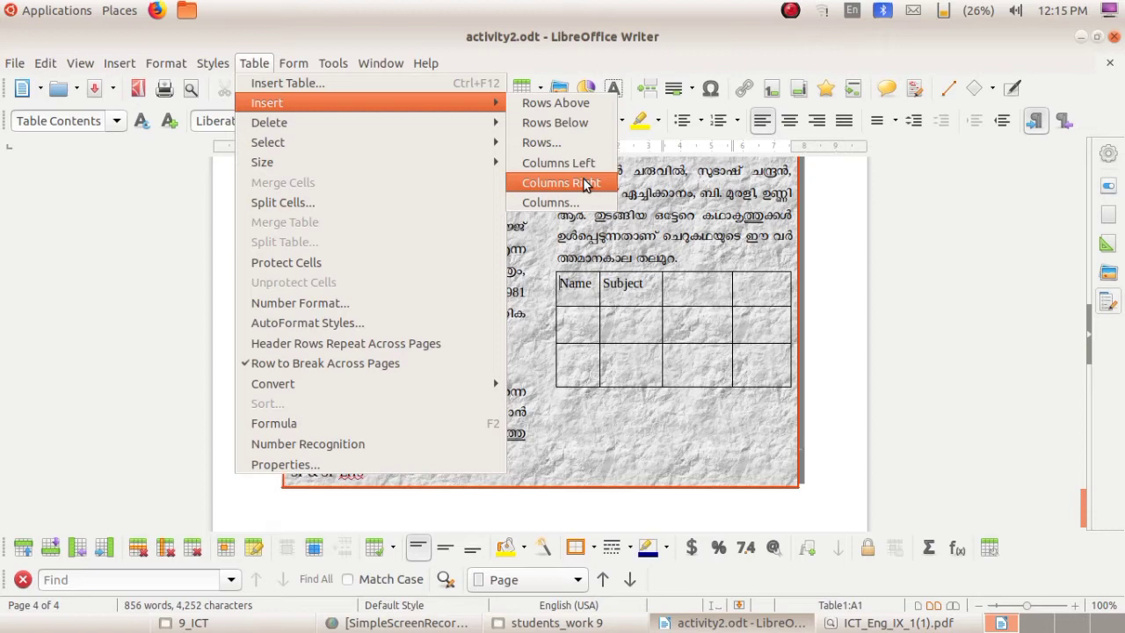
click(590, 109)
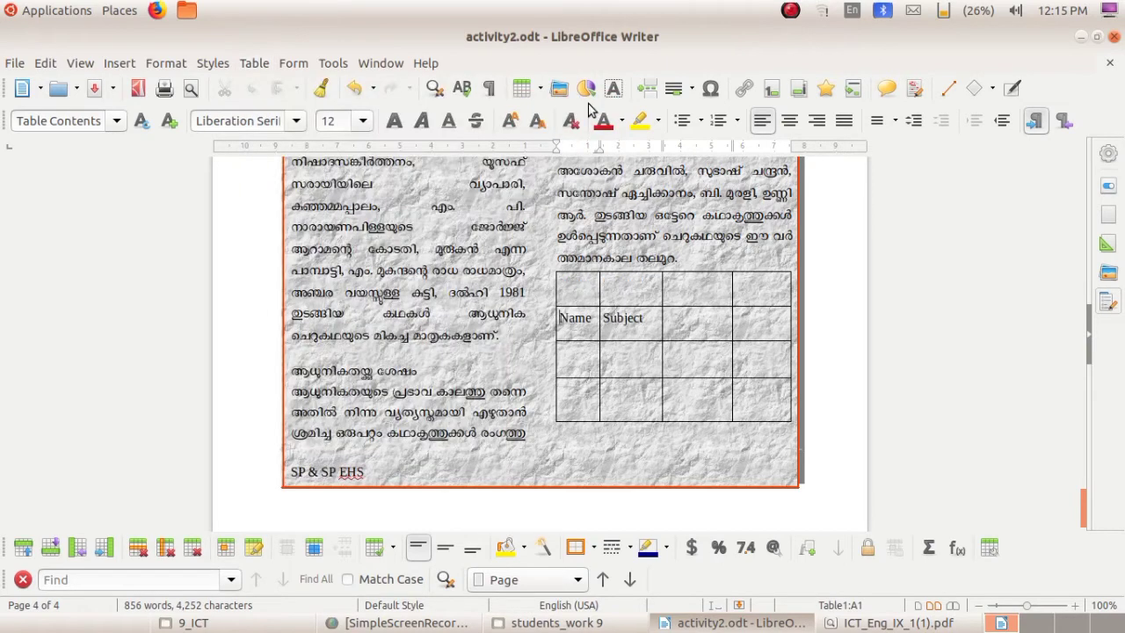
- Merge all four cells of the table's empty top row into one
click(580, 295)
drag(569, 285, 779, 300)
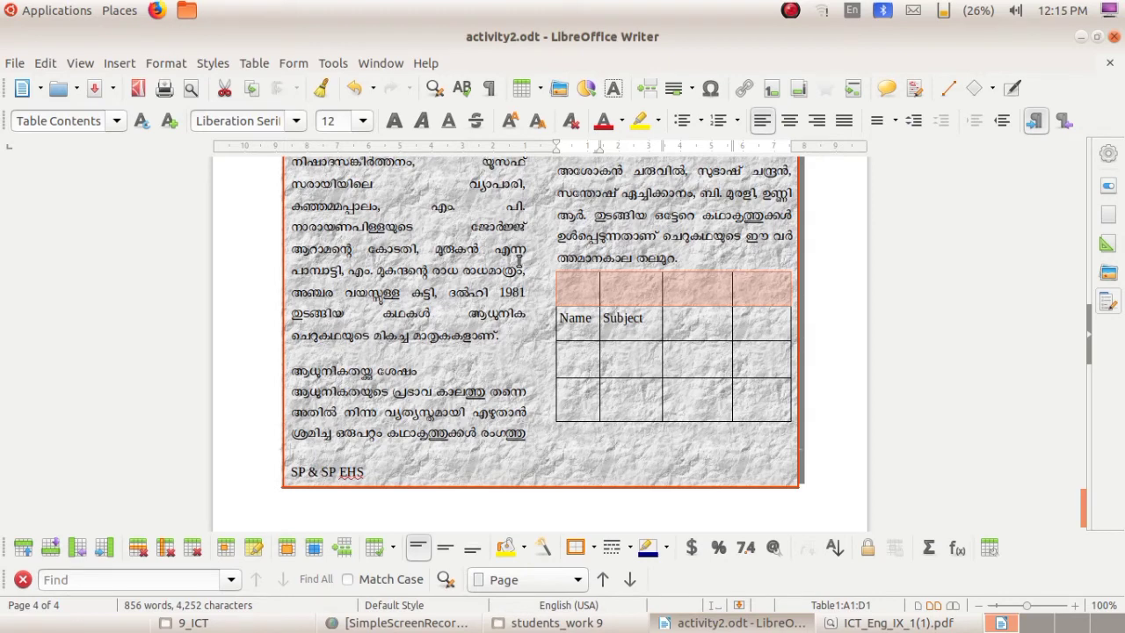
click(254, 63)
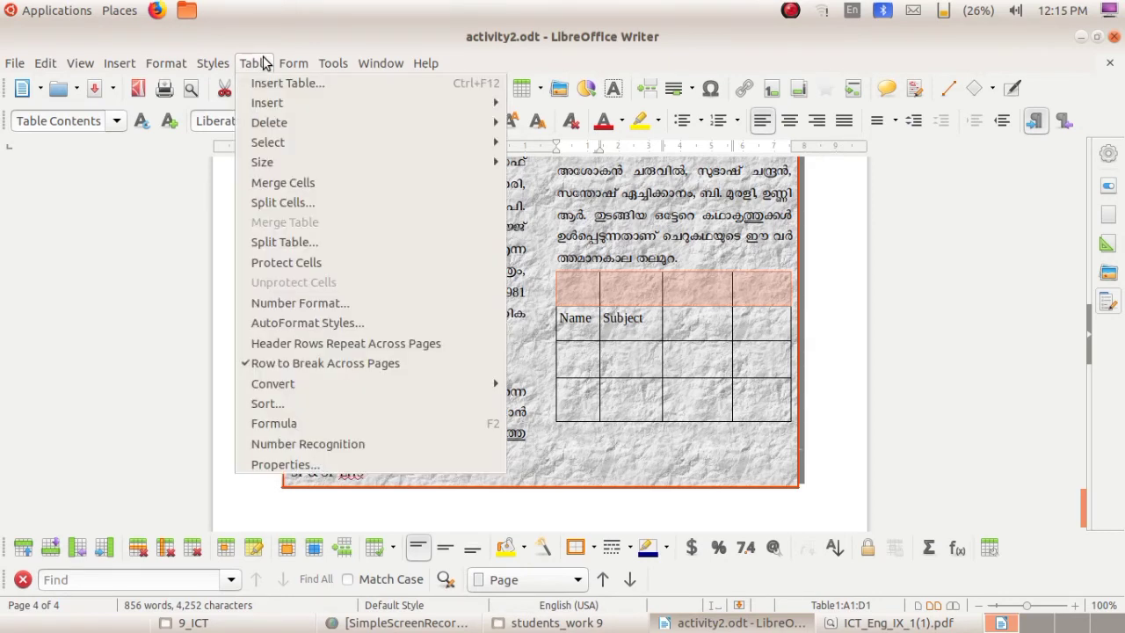
click(297, 183)
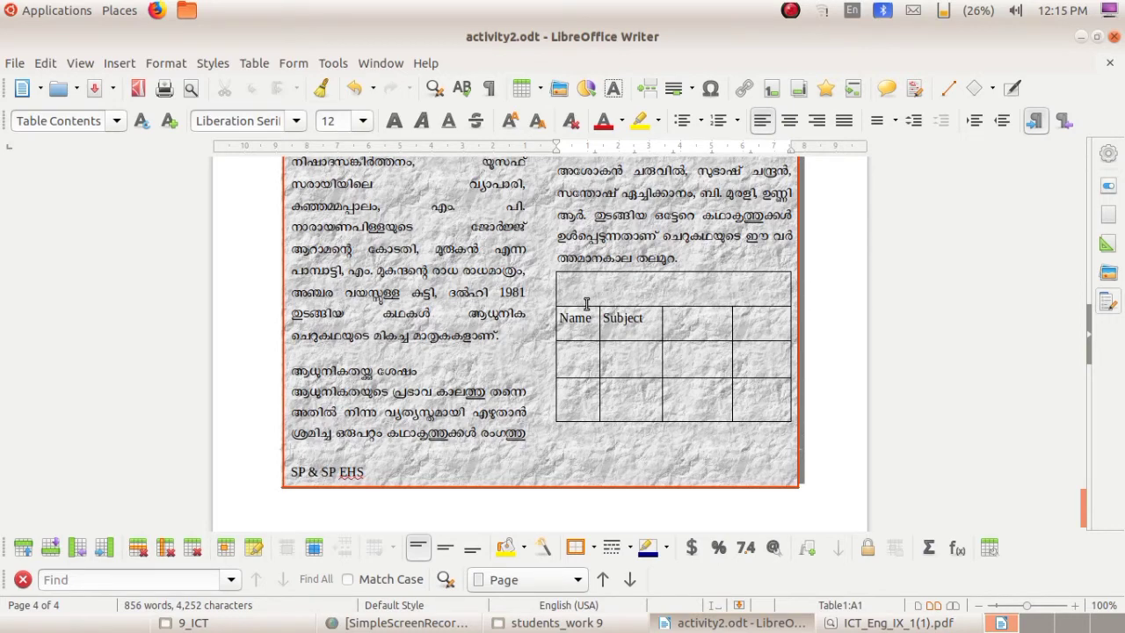
- Enter the heading Sp & SP EHS in the merged top cell of the table
text(Sp & sp)
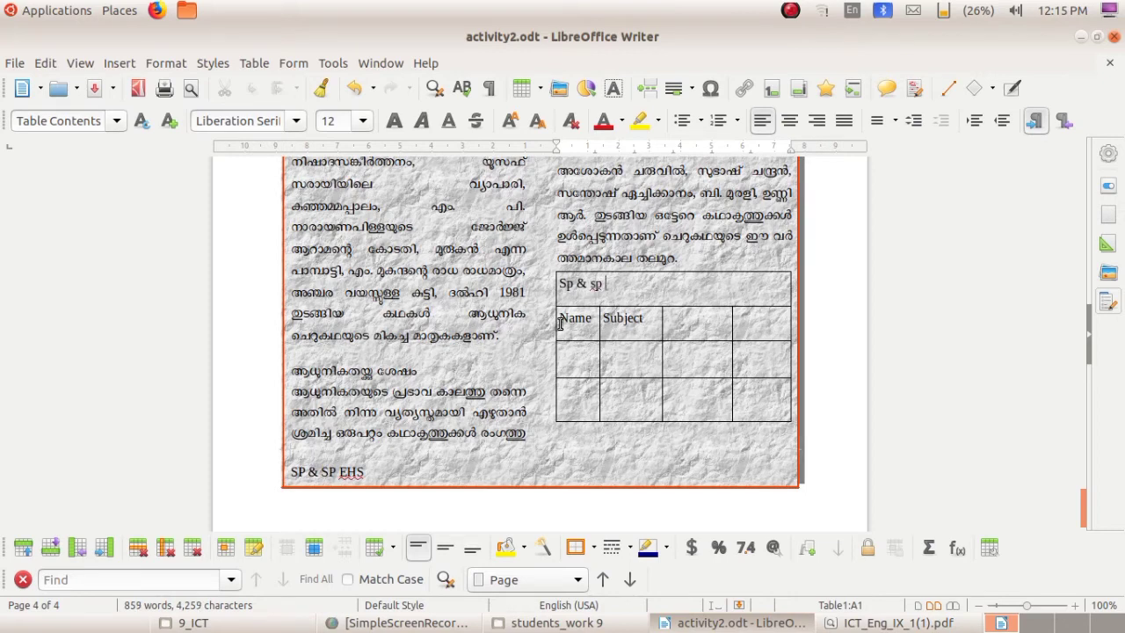
key(BackSpace)
key(BackSpace)
text(SP EHS)
- Center the Sp & SP EHS table heading and format it in bold red Bitstream Vera, size 16
drag(648, 292, 556, 286)
click(787, 120)
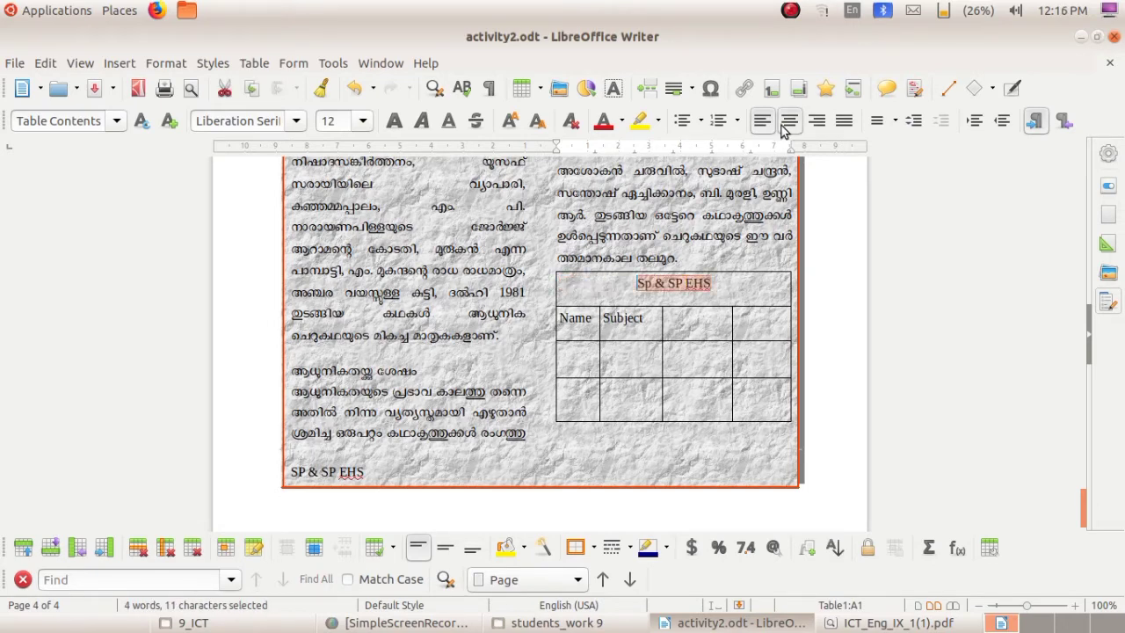
click(364, 122)
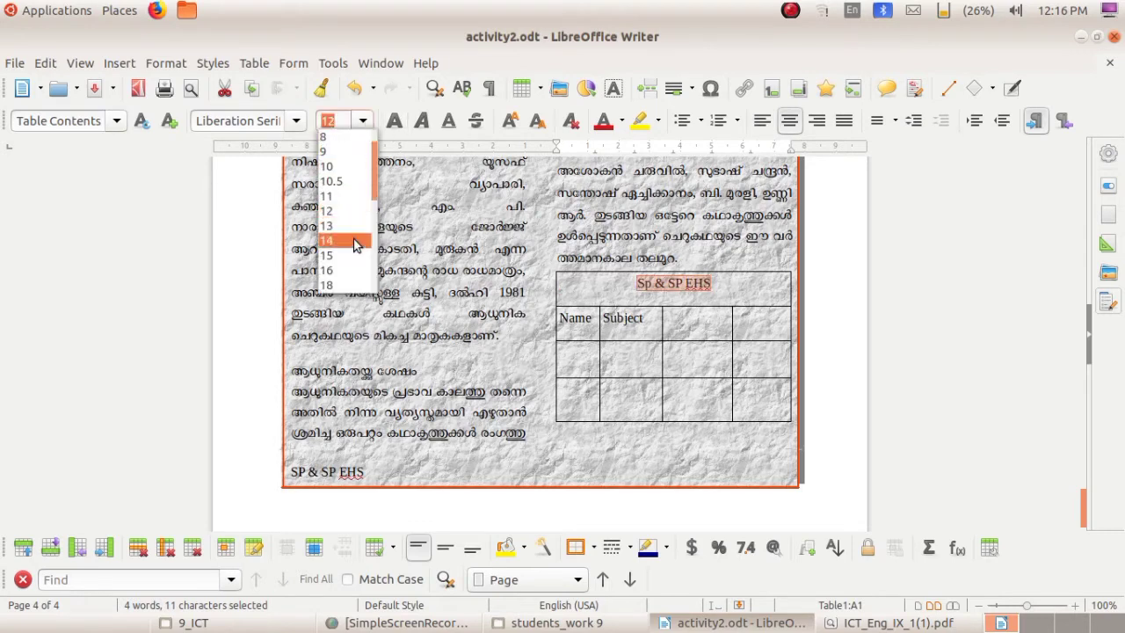
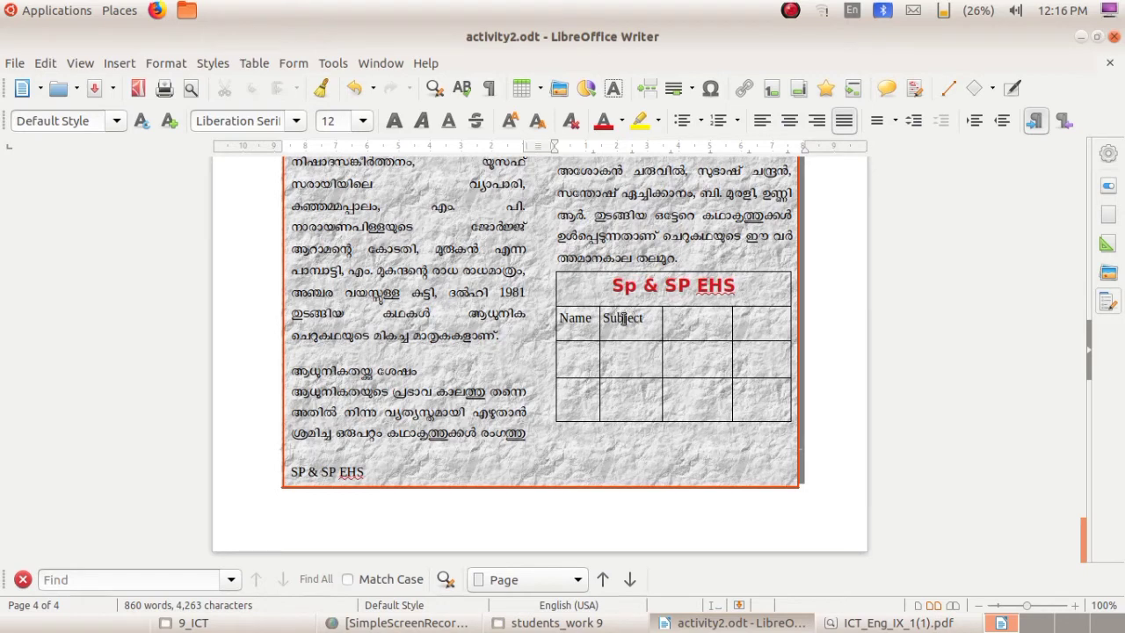
- Insert a new table column to the right of the Name column
click(563, 320)
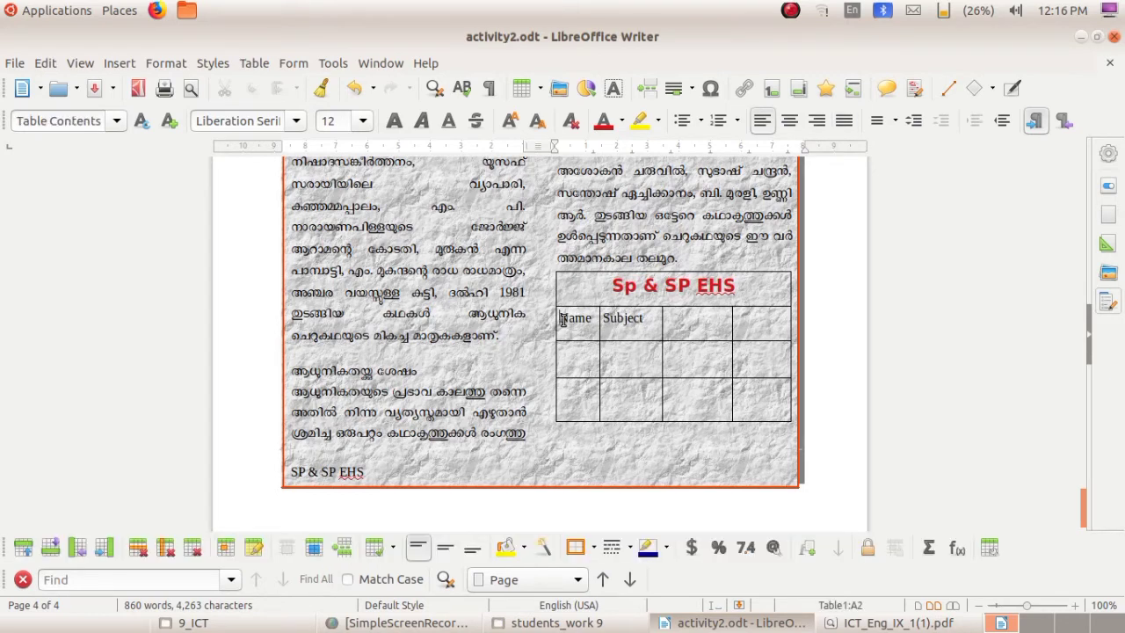
click(257, 63)
mouse_move(281, 101)
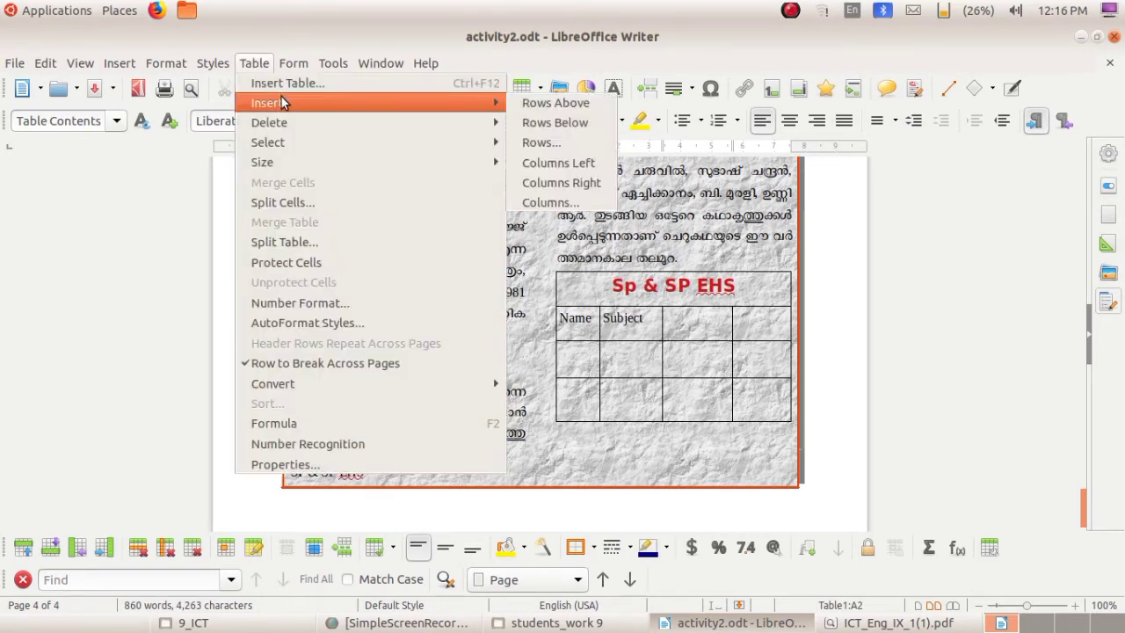
click(567, 184)
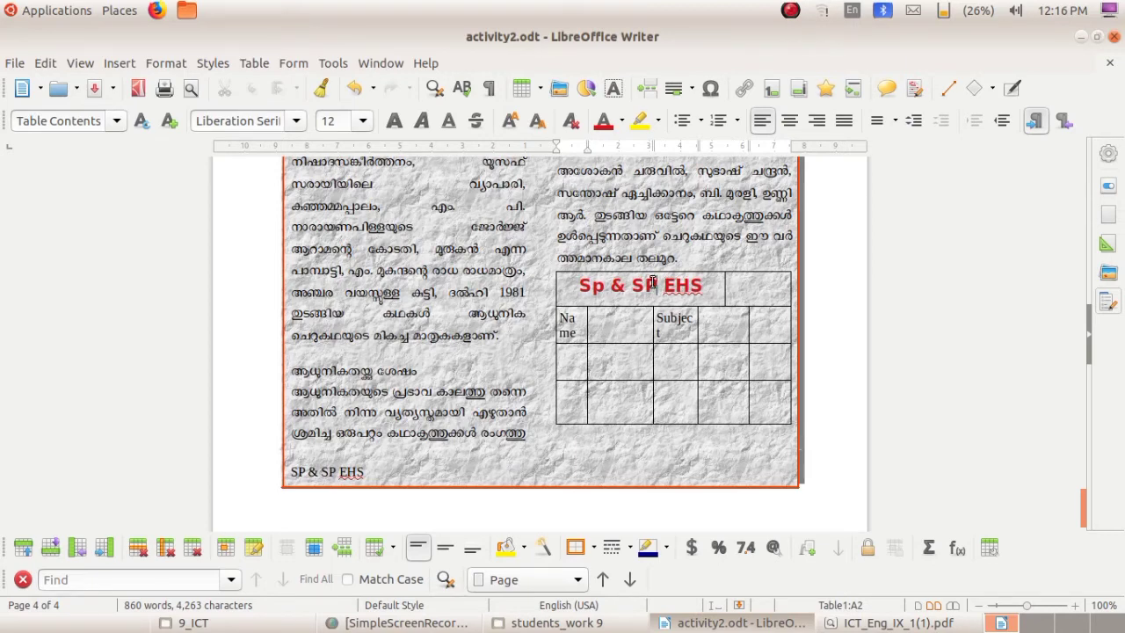
- Merge the Sp & SP EHS heading cell with the empty cell beside it so it spans the table
click(573, 297)
click(657, 285)
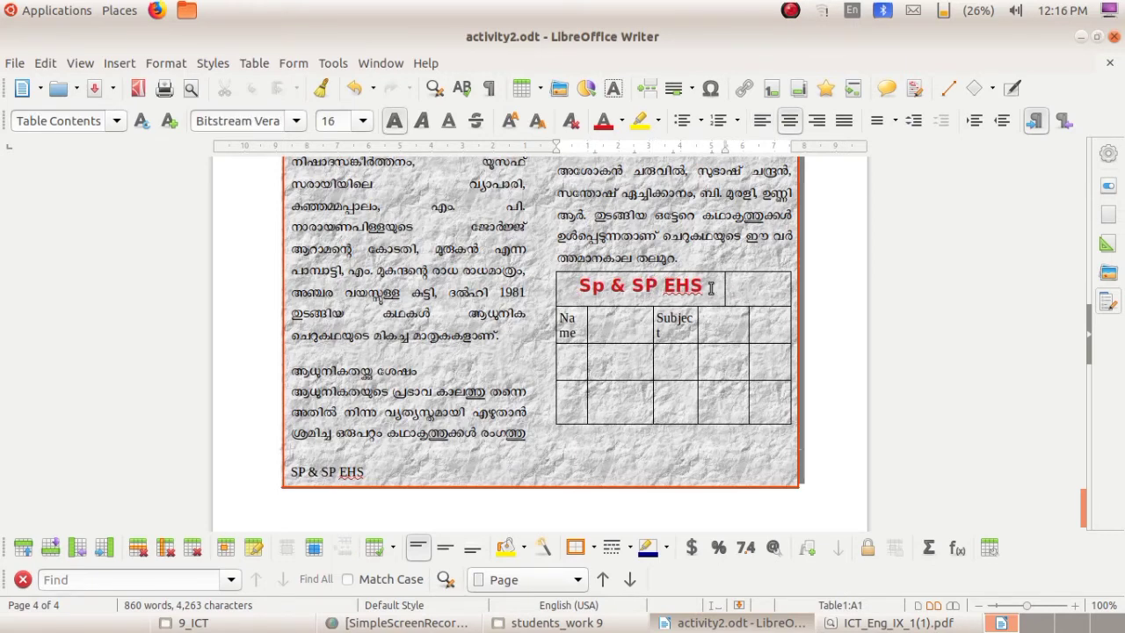
drag(577, 281, 741, 284)
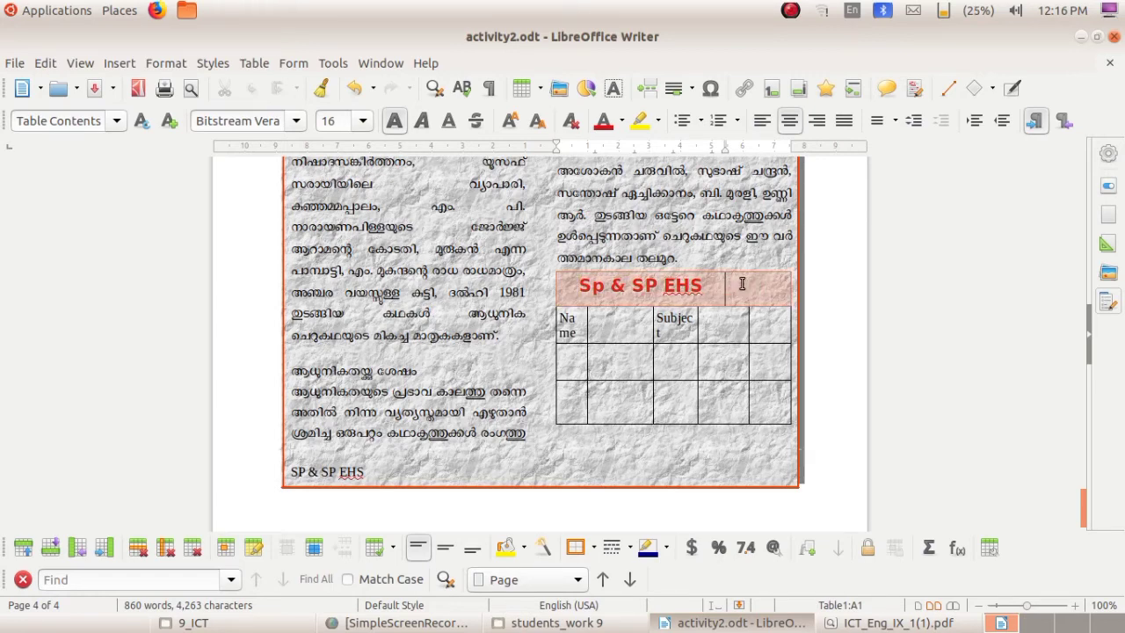
click(254, 63)
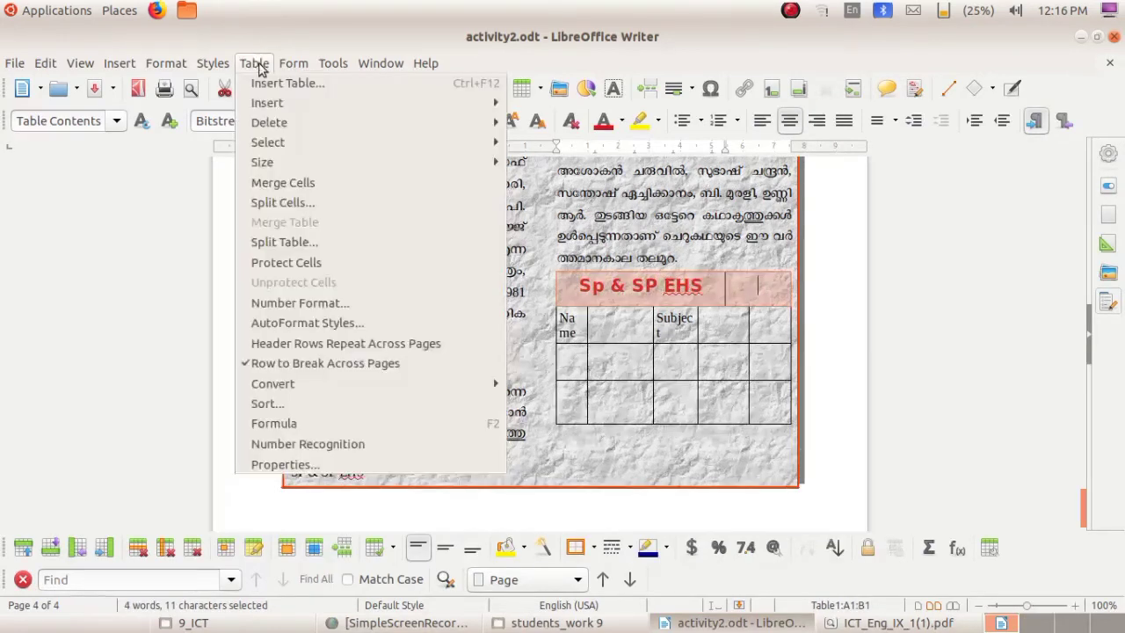
click(283, 183)
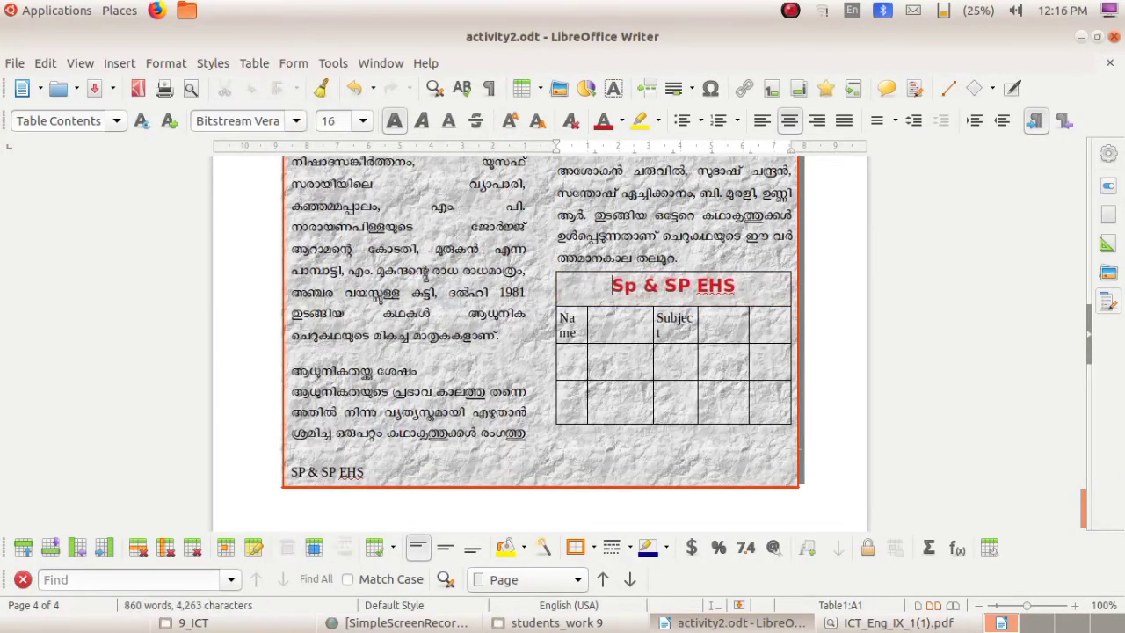
- Widen the Name and Subject columns so each heading fits on one line
click(588, 333)
drag(587, 332, 597, 333)
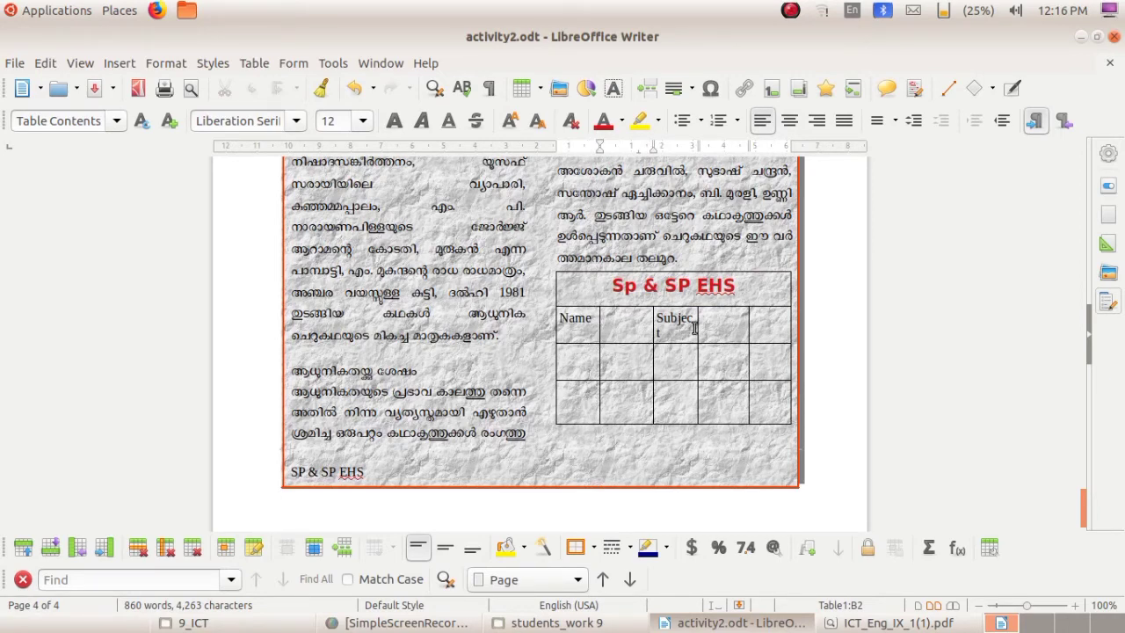
drag(699, 327, 703, 327)
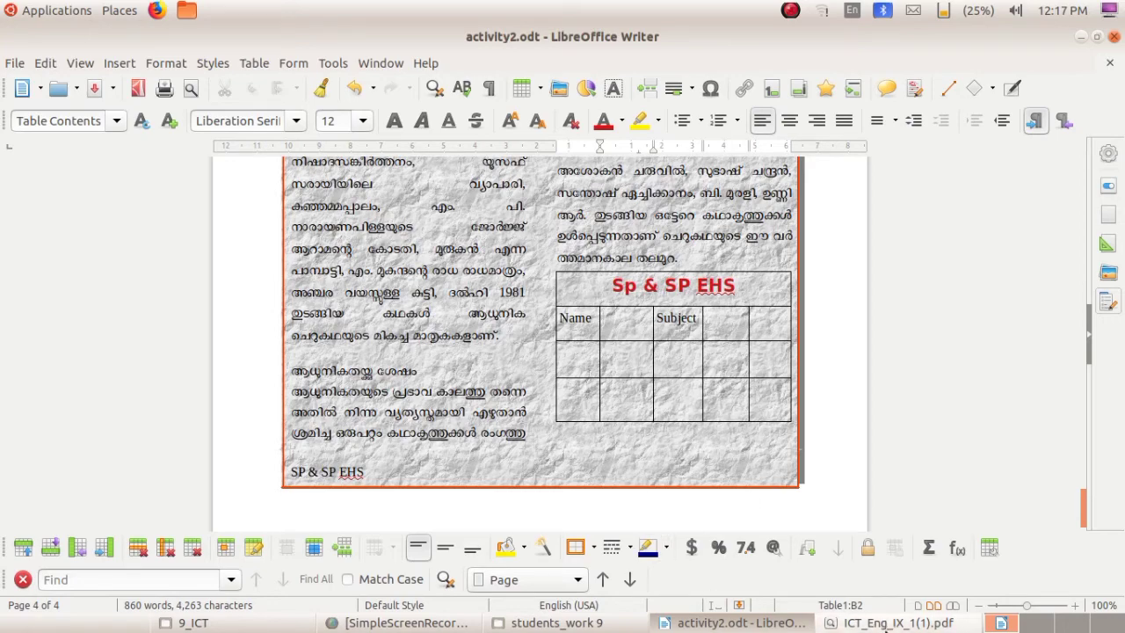
- Switch to ICT_Eng_IX_1(1).pdf and read on to Activity 2.8 about converting and exporting as PDF
click(888, 622)
scroll(694, 476, down, 10)
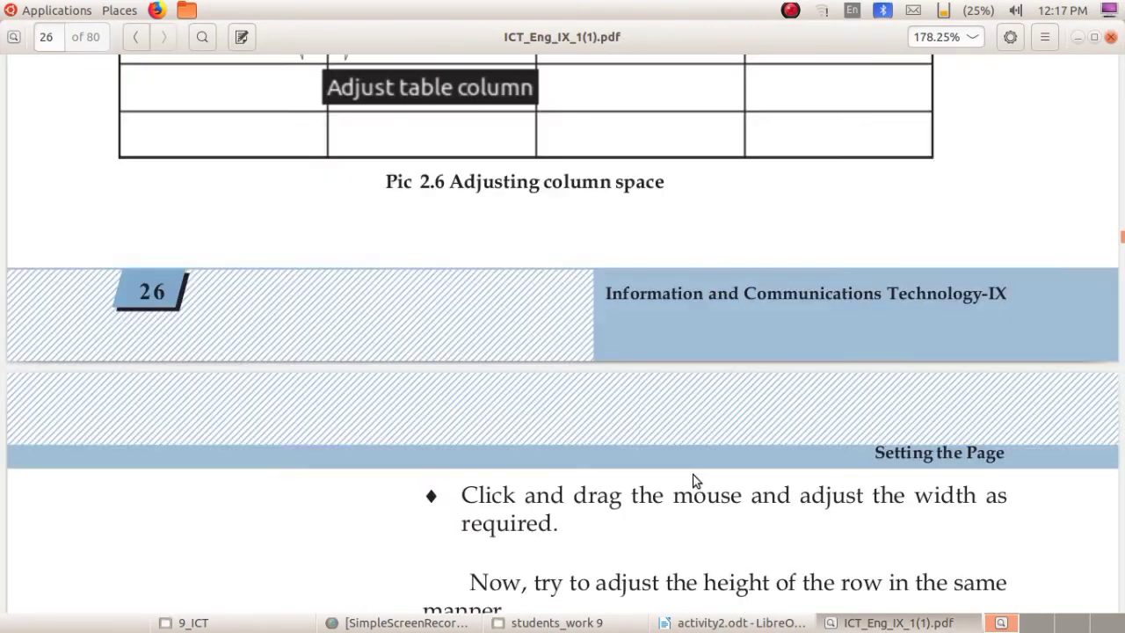
scroll(695, 480, down, 20)
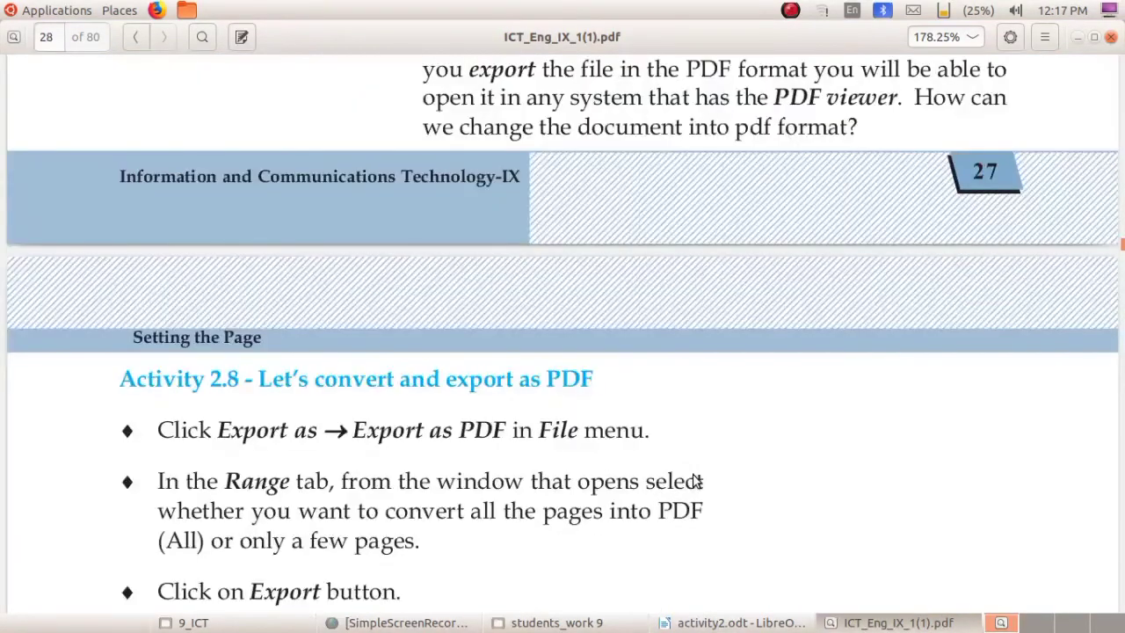
- Read the Activity 2.8 instructions, switch to activity2.odt and start its PDF export with all pages in the range
scroll(694, 480, down, 5)
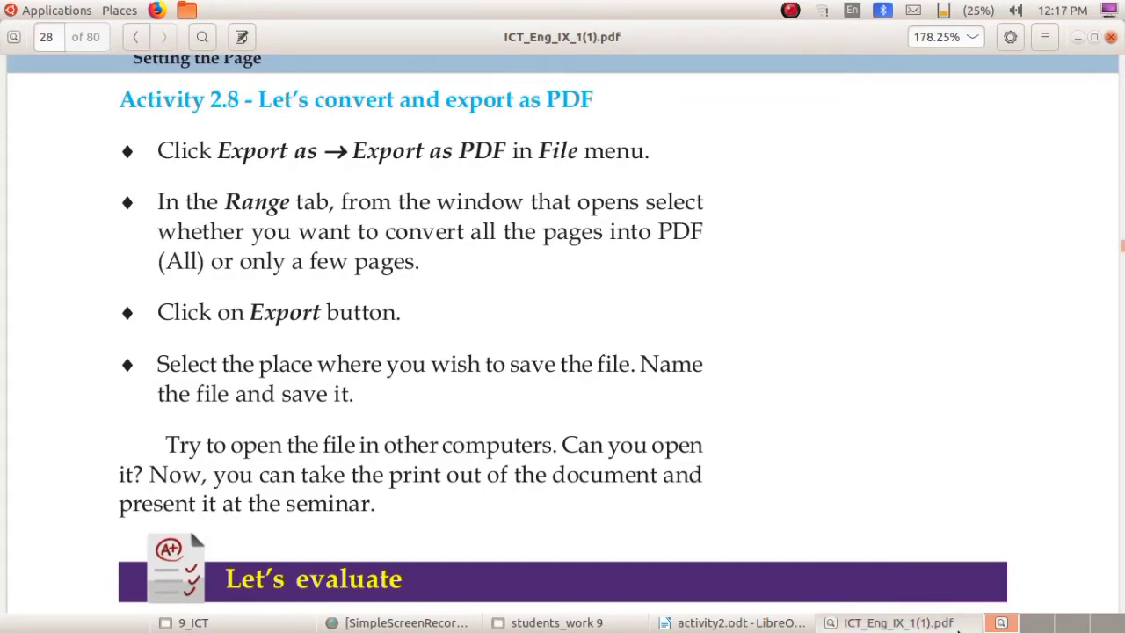
click(741, 622)
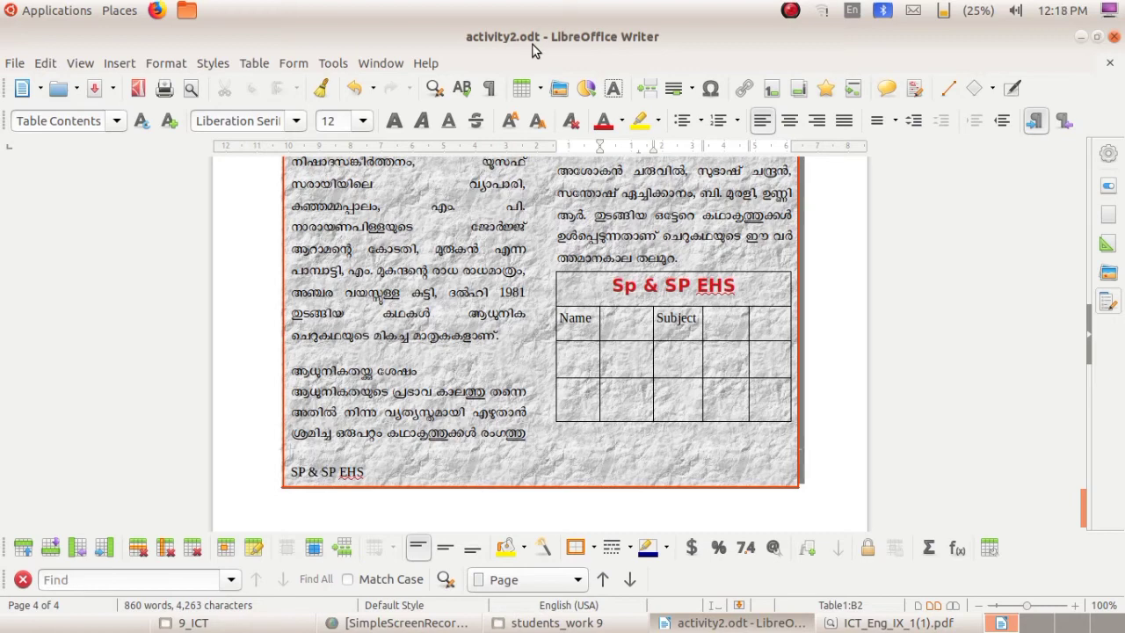
click(15, 64)
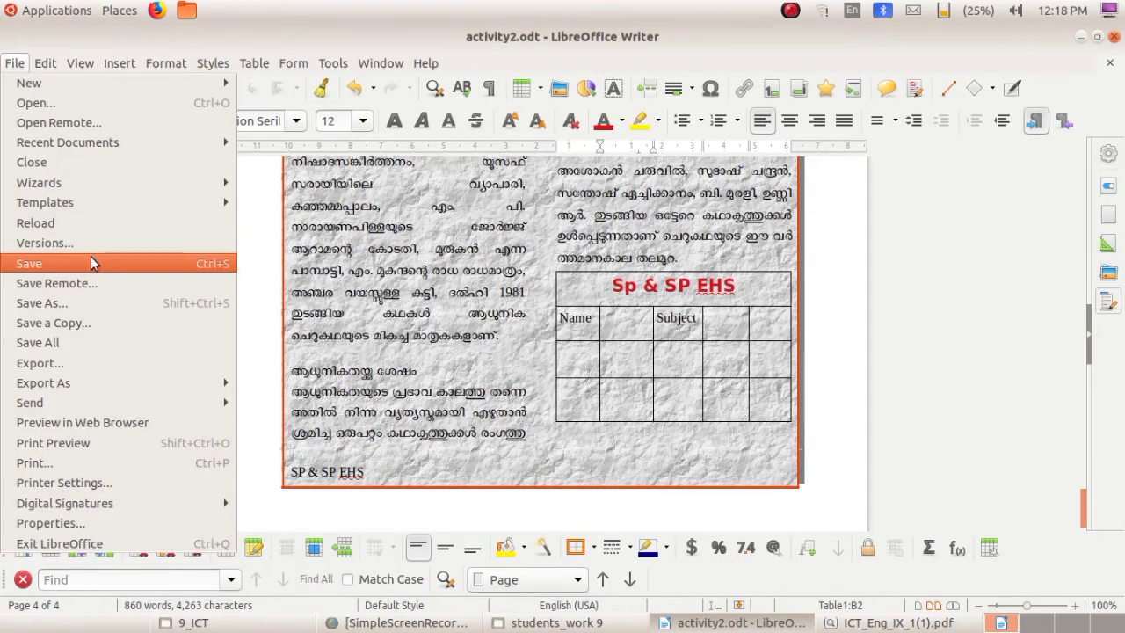
mouse_move(93, 384)
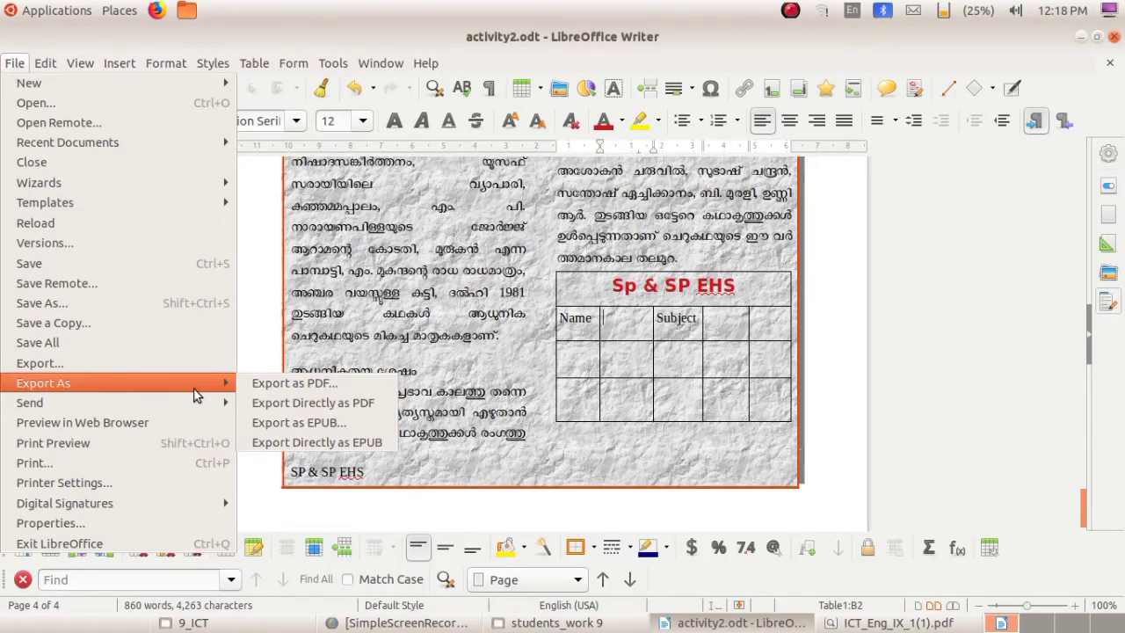
click(305, 389)
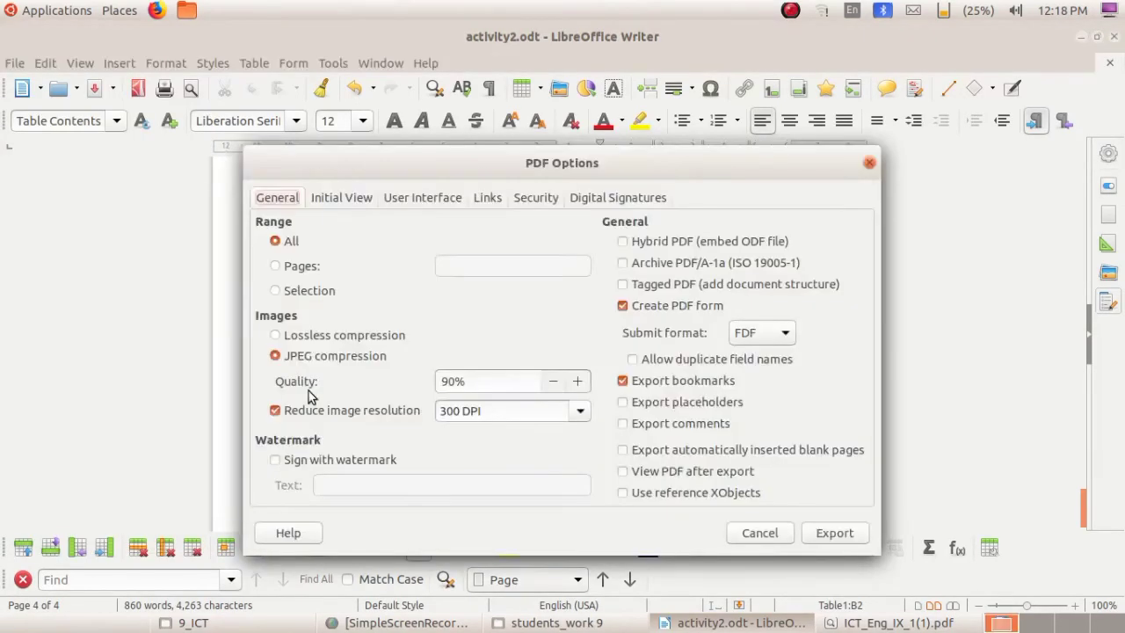
click(830, 534)
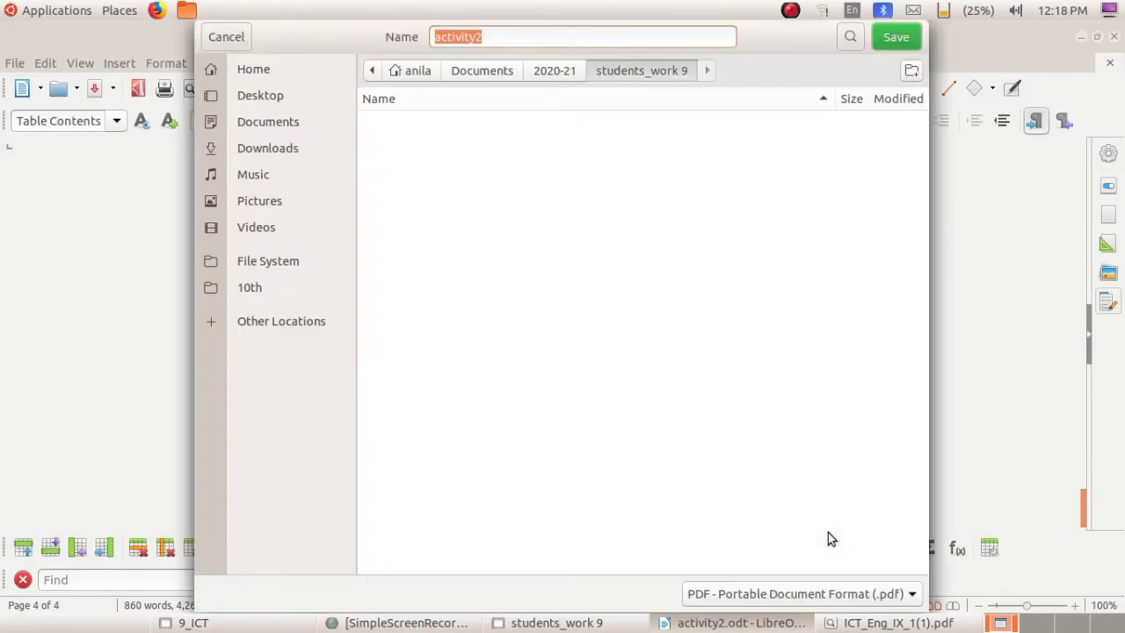
- Save the PDF as EXPORTING in the students_work 9 folder inside Documents/2020-21
click(280, 128)
double_click(414, 123)
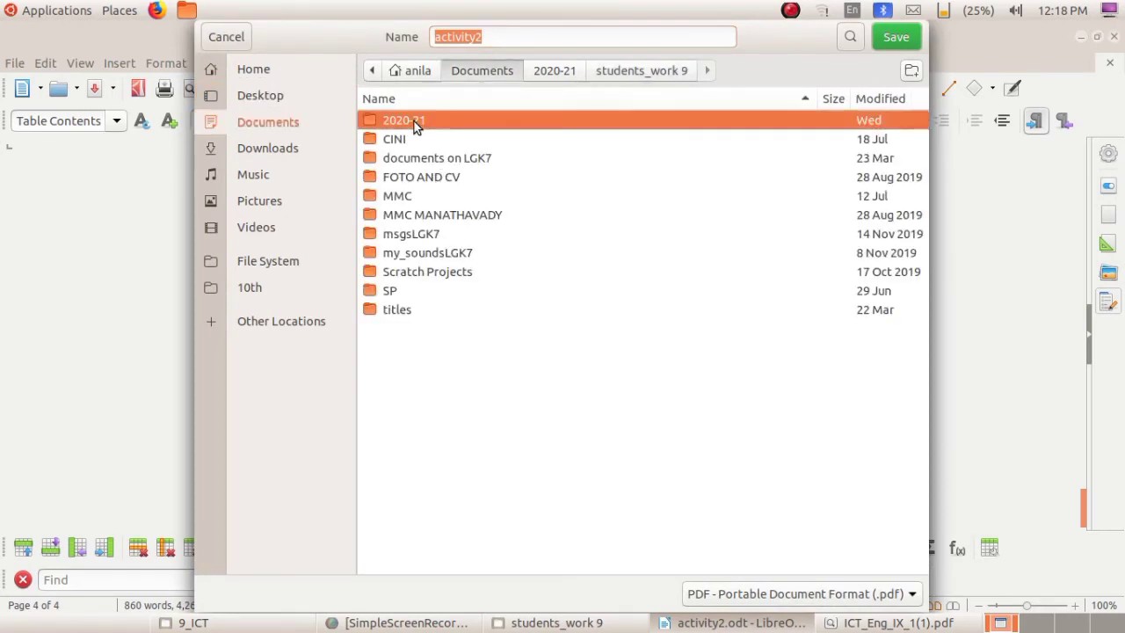
click(446, 164)
double_click(446, 166)
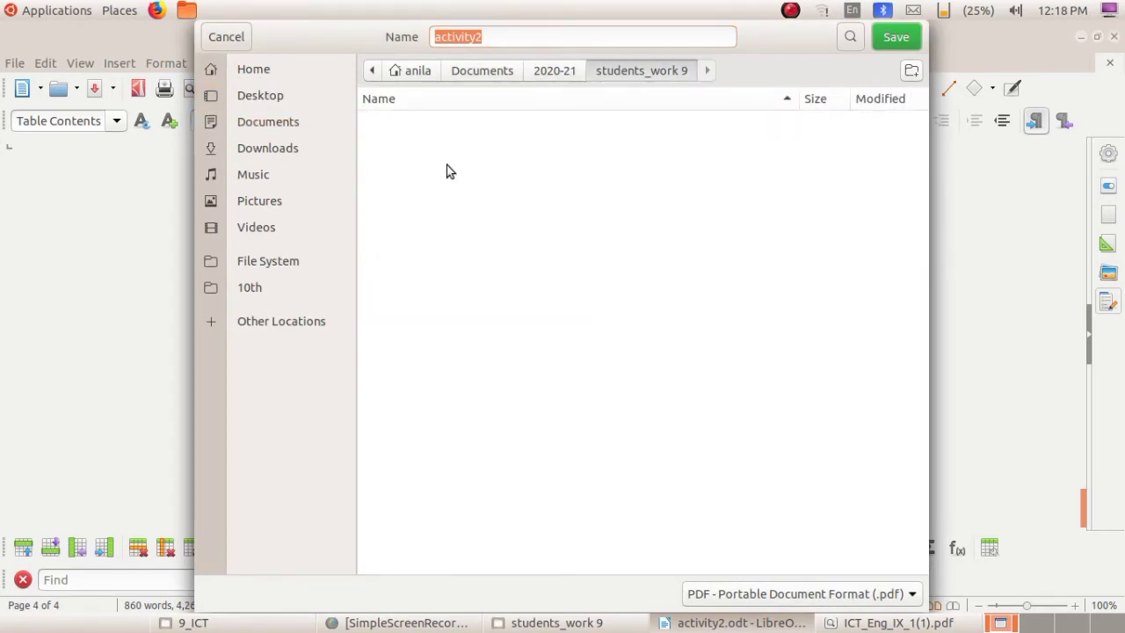
click(491, 36)
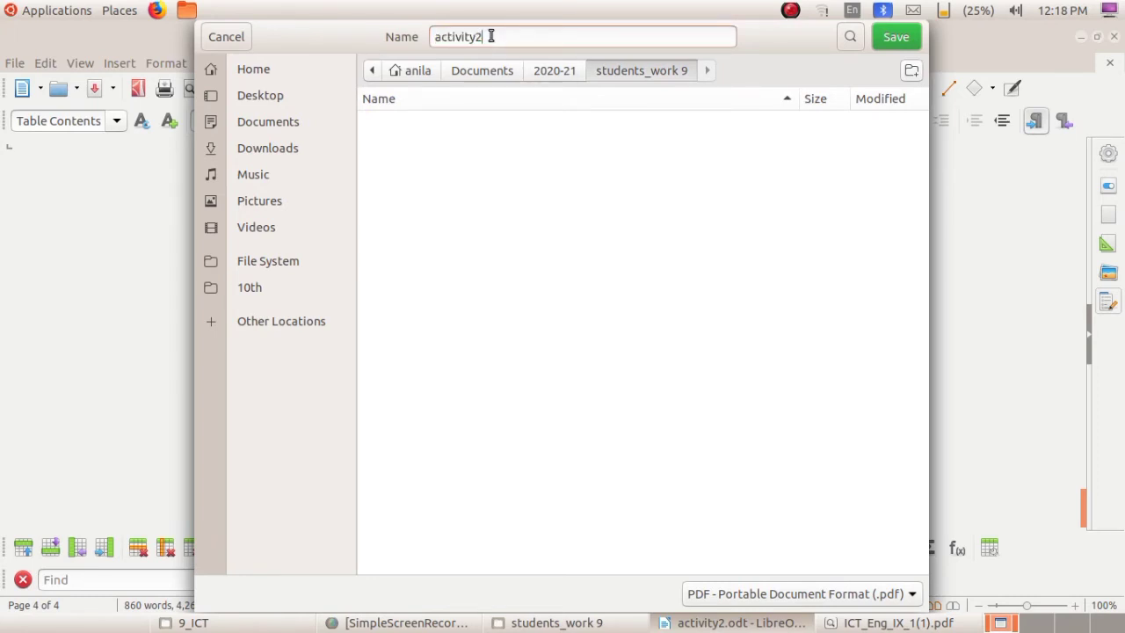
key(BackSpace)
key(BackSpace)
key(BackSpace)
key(BackSpace)
key(BackSpace)
key(BackSpace)
key(BackSpace)
key(BackSpace)
key(BackSpace)
text(EXPORTING)
click(885, 36)
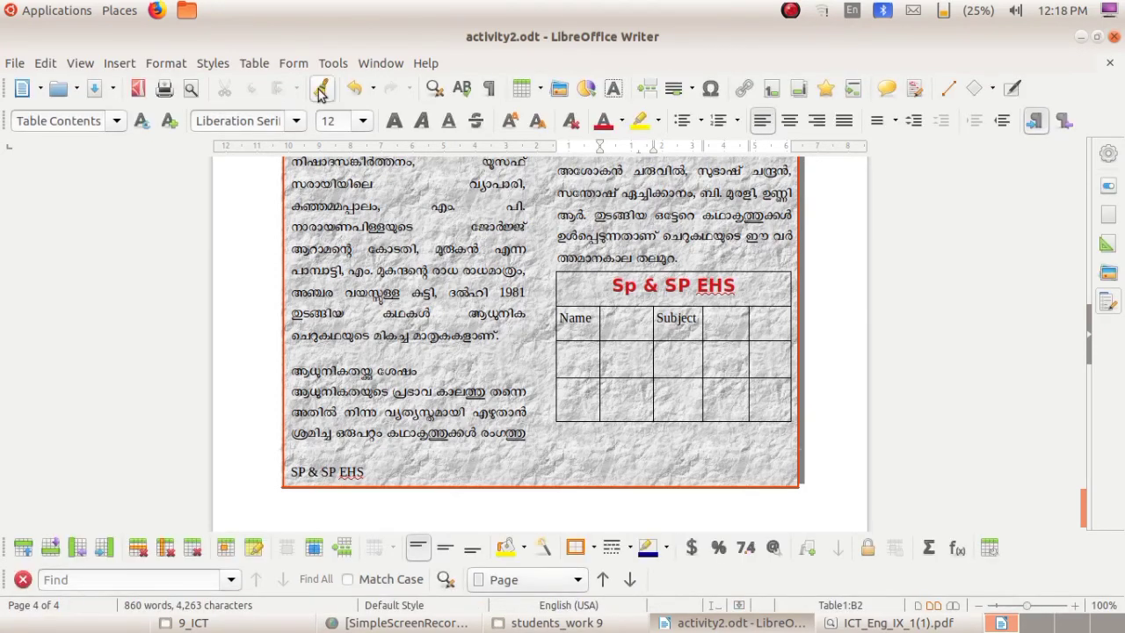
- Browse to the students_work 9 folder inside Documents/2020-21 in the file manager
click(123, 12)
click(140, 33)
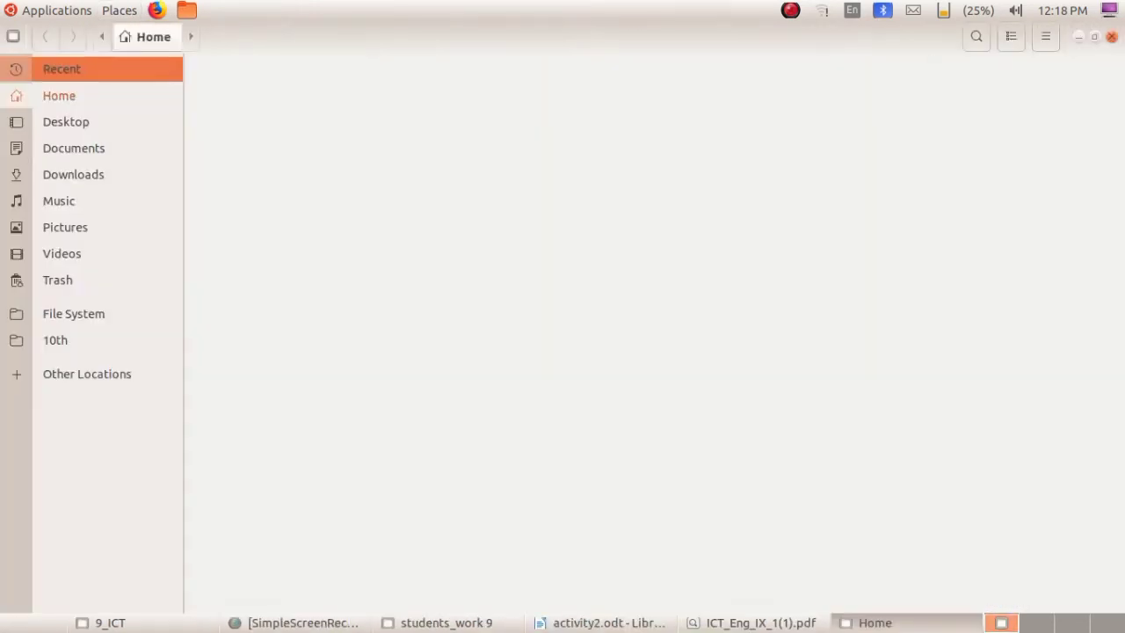
double_click(523, 99)
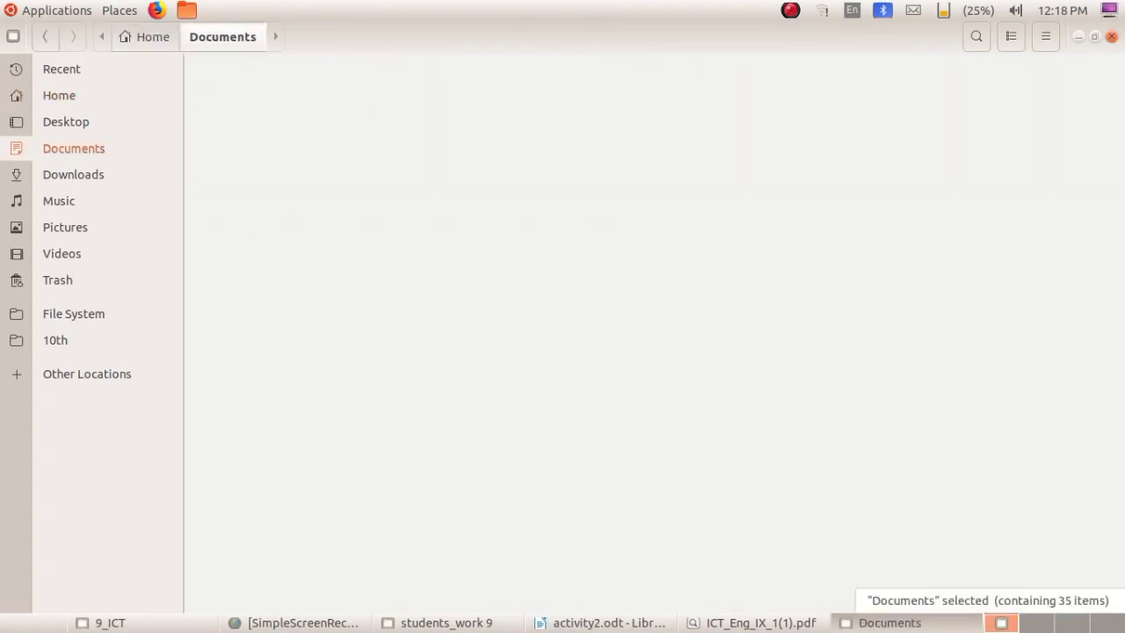
double_click(241, 78)
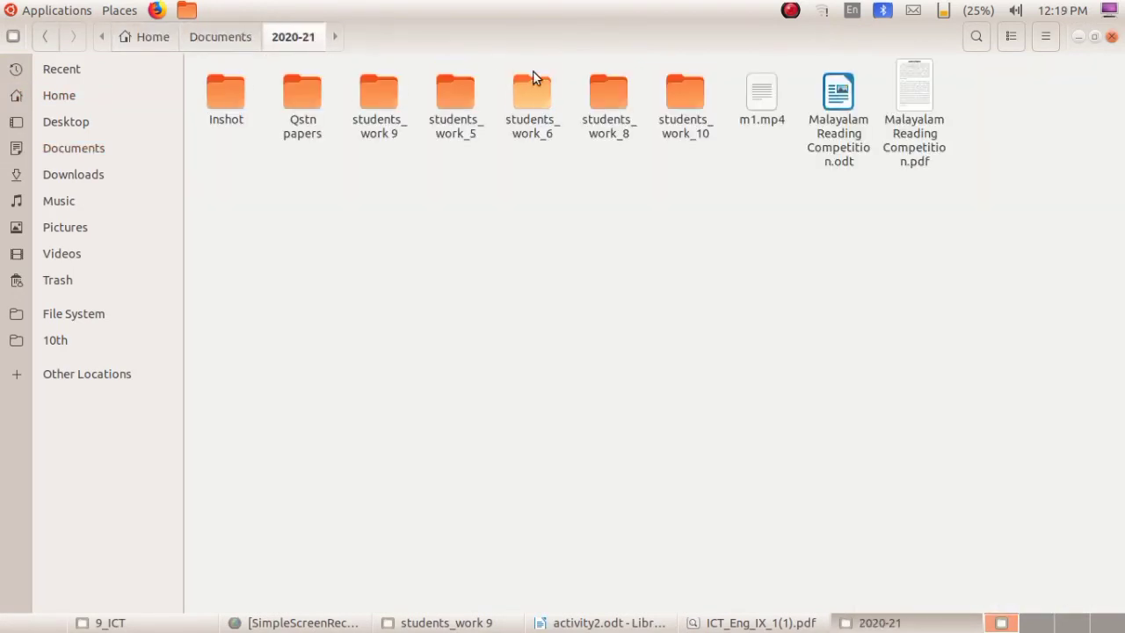
double_click(380, 106)
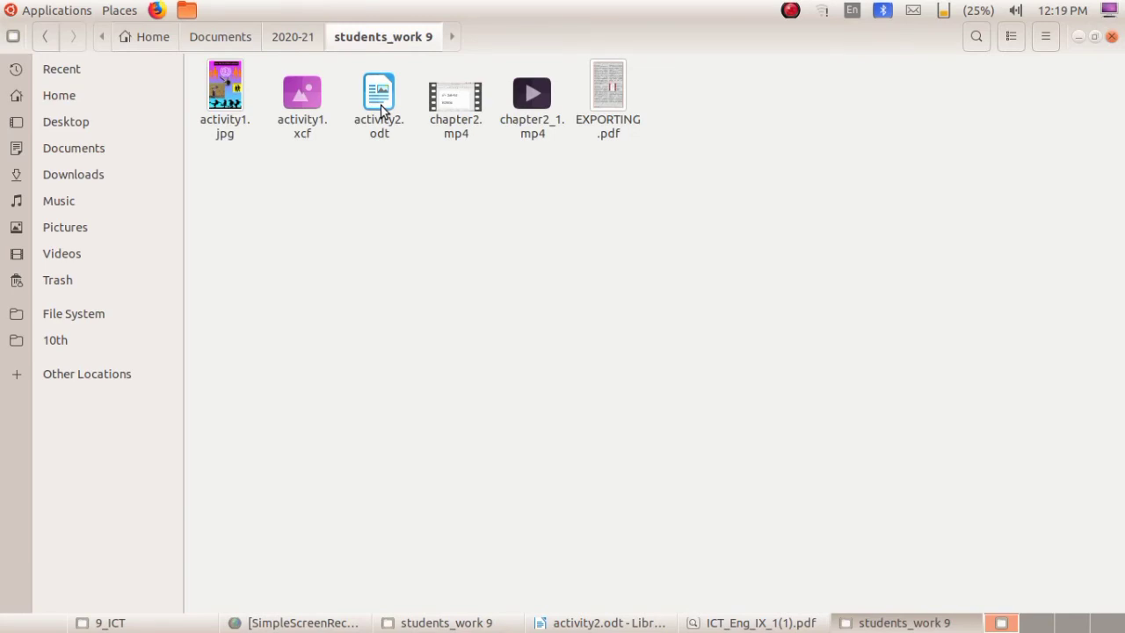
- Open EXPORTING.pdf to check its pages, and close it again
double_click(609, 105)
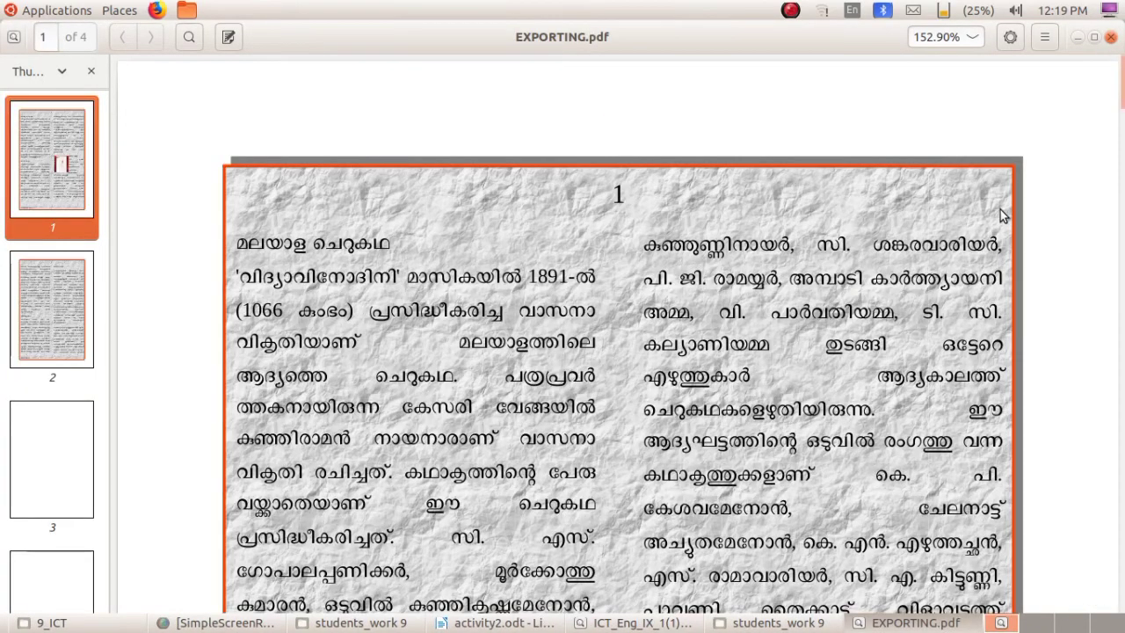
drag(1123, 100, 1123, 55)
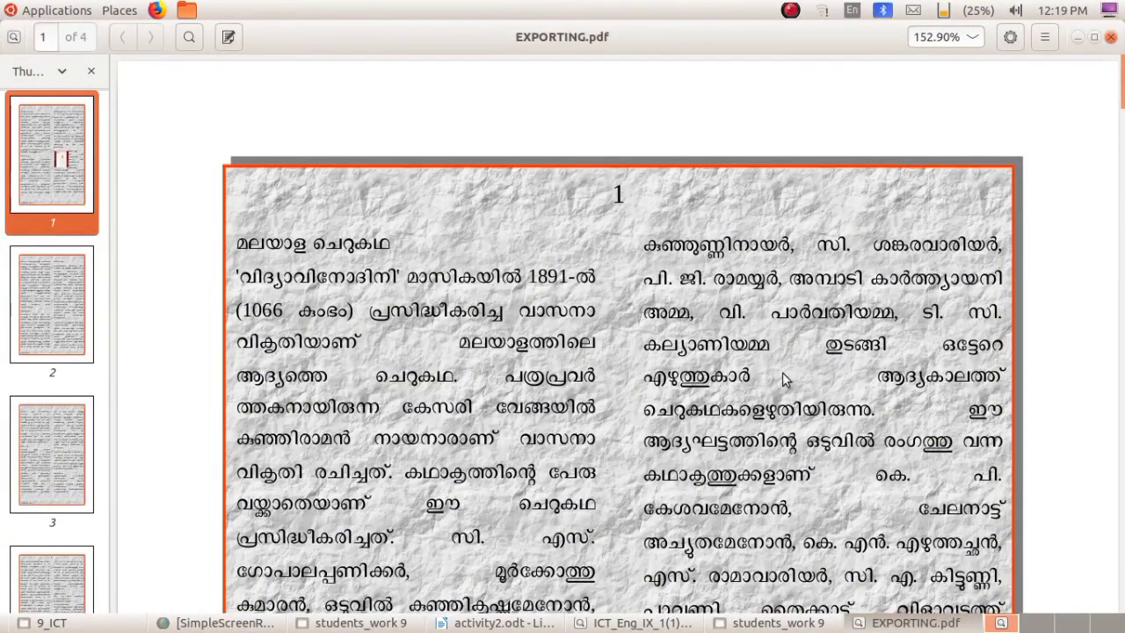
click(1111, 37)
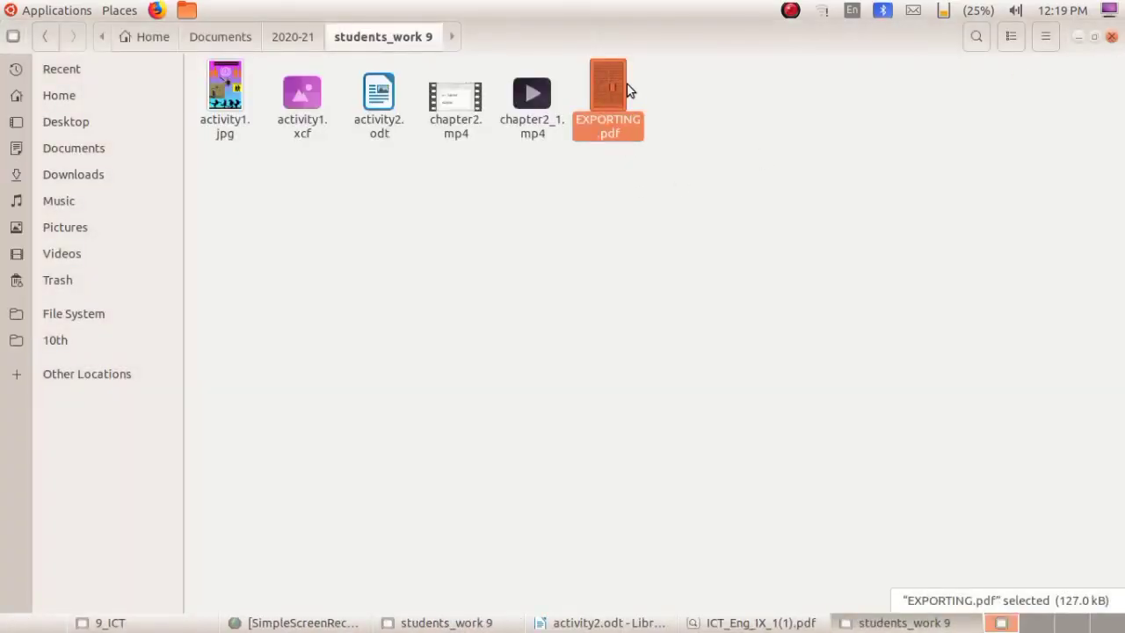
- Copy the file EXPORTING.pdf to the clipboard
right_click(614, 85)
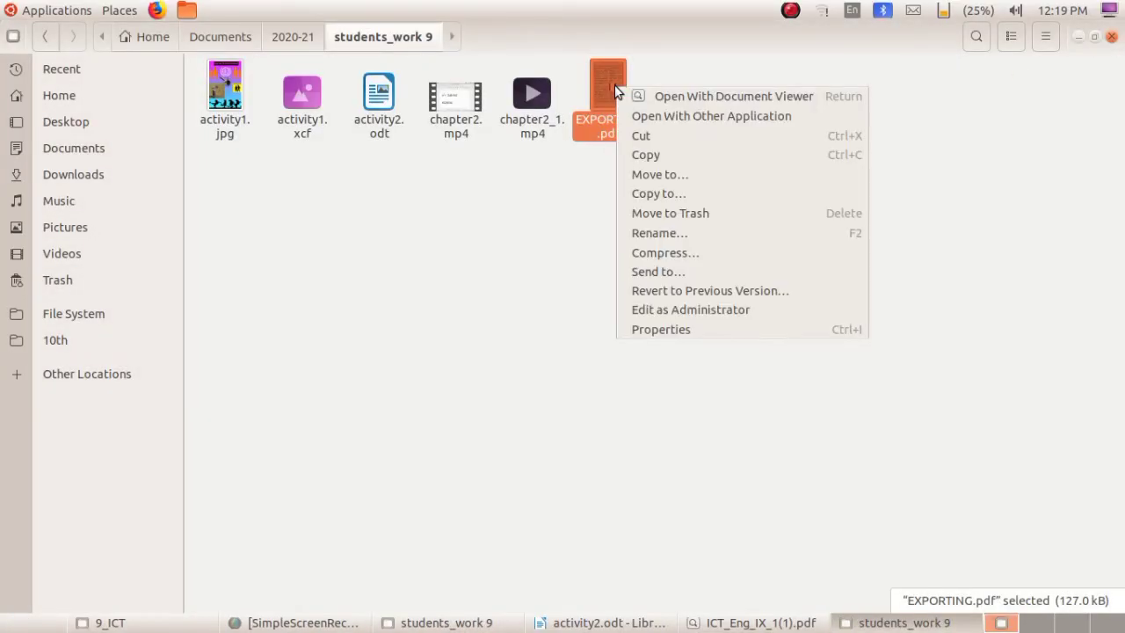
click(655, 155)
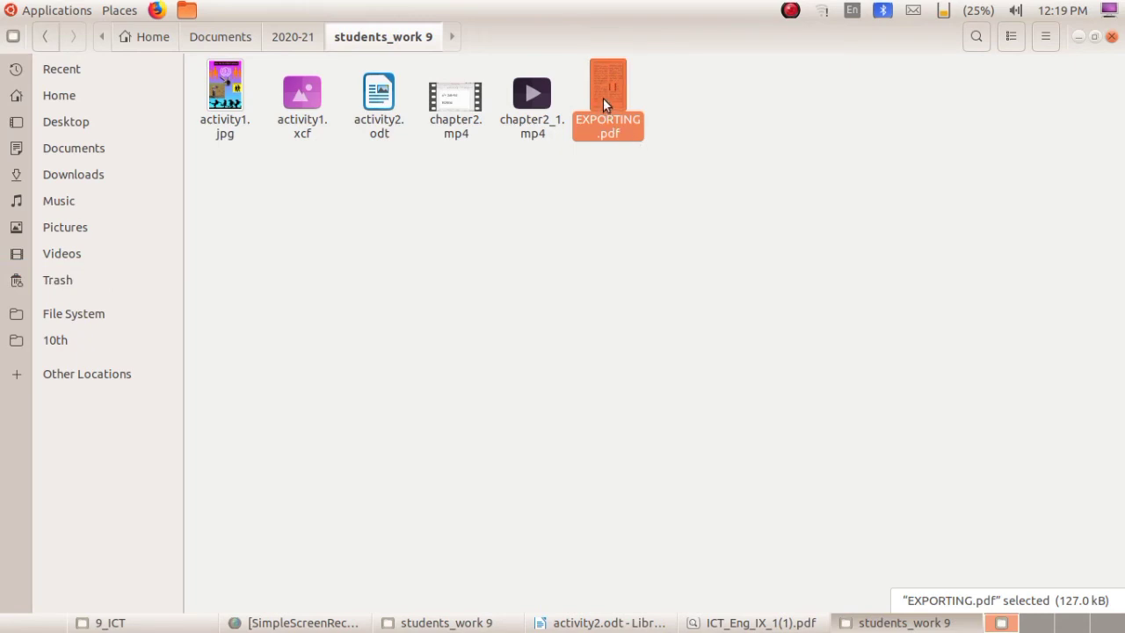
click(380, 112)
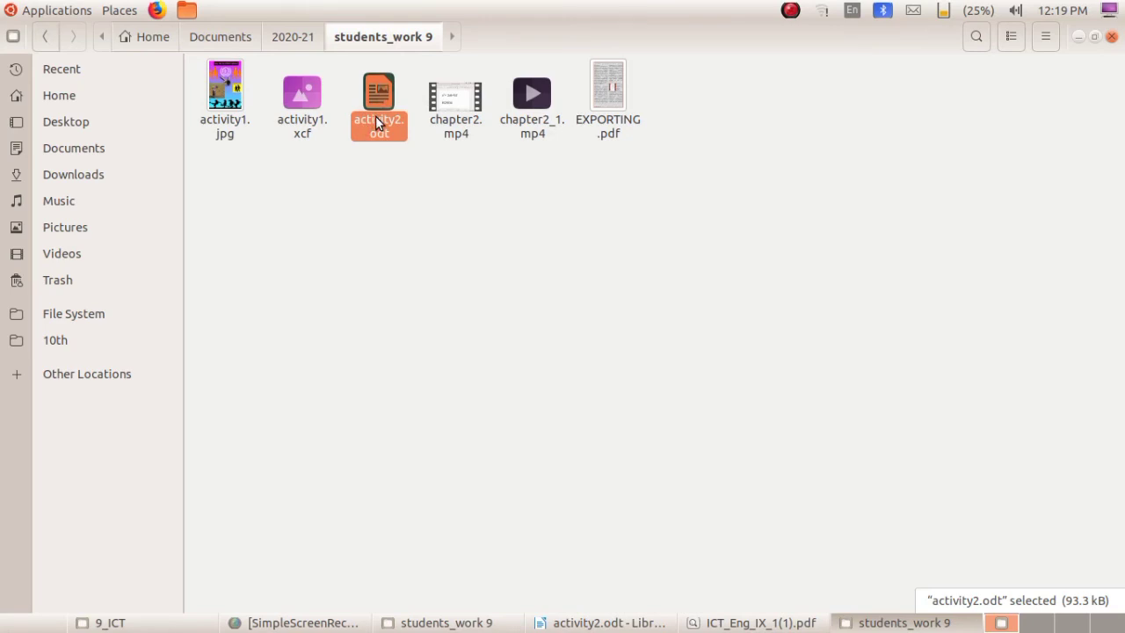
click(609, 195)
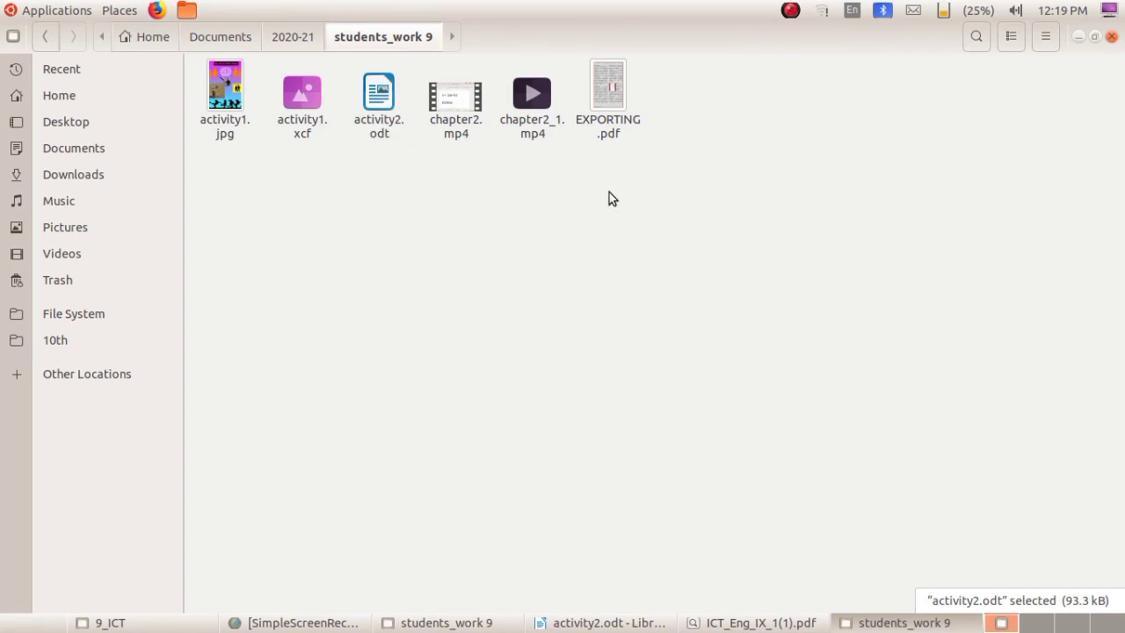
click(373, 109)
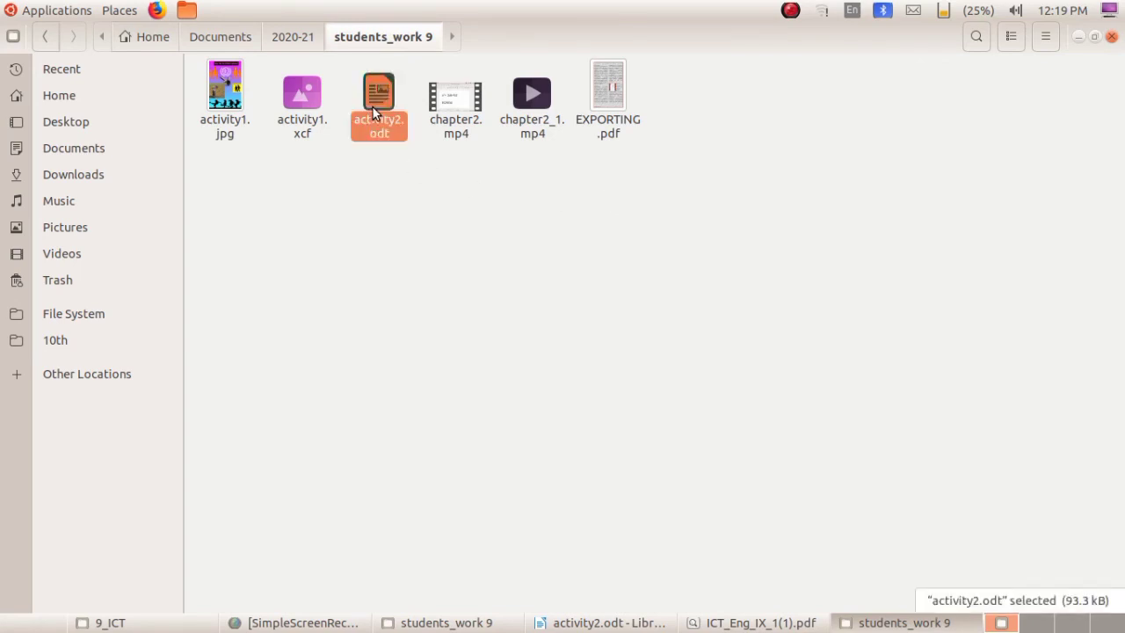
ctrl+click(618, 106)
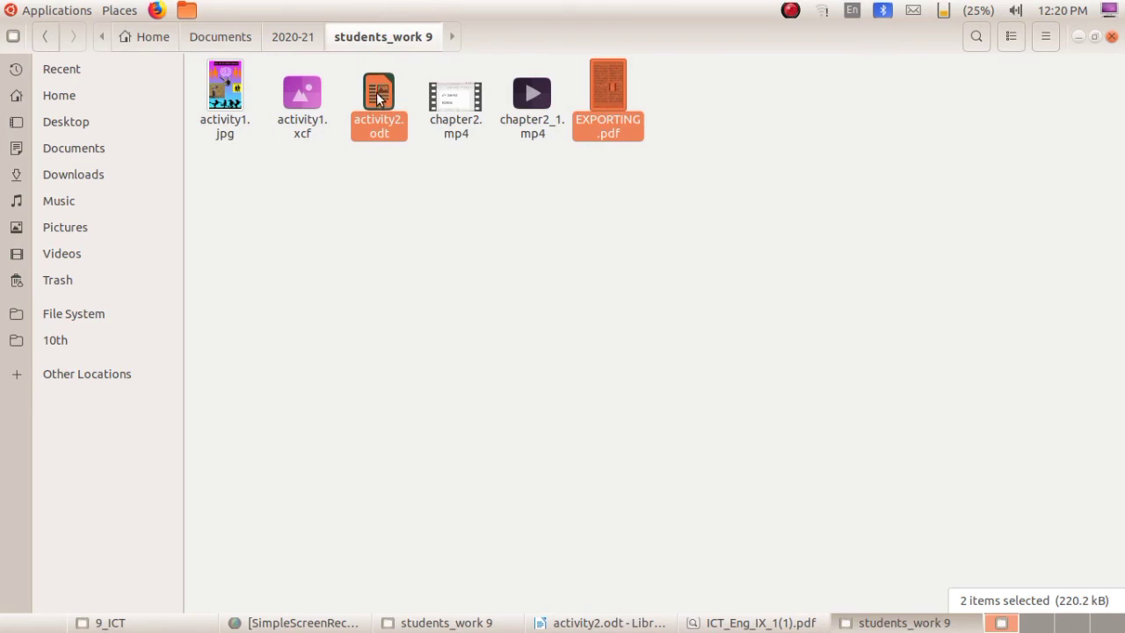
click(445, 181)
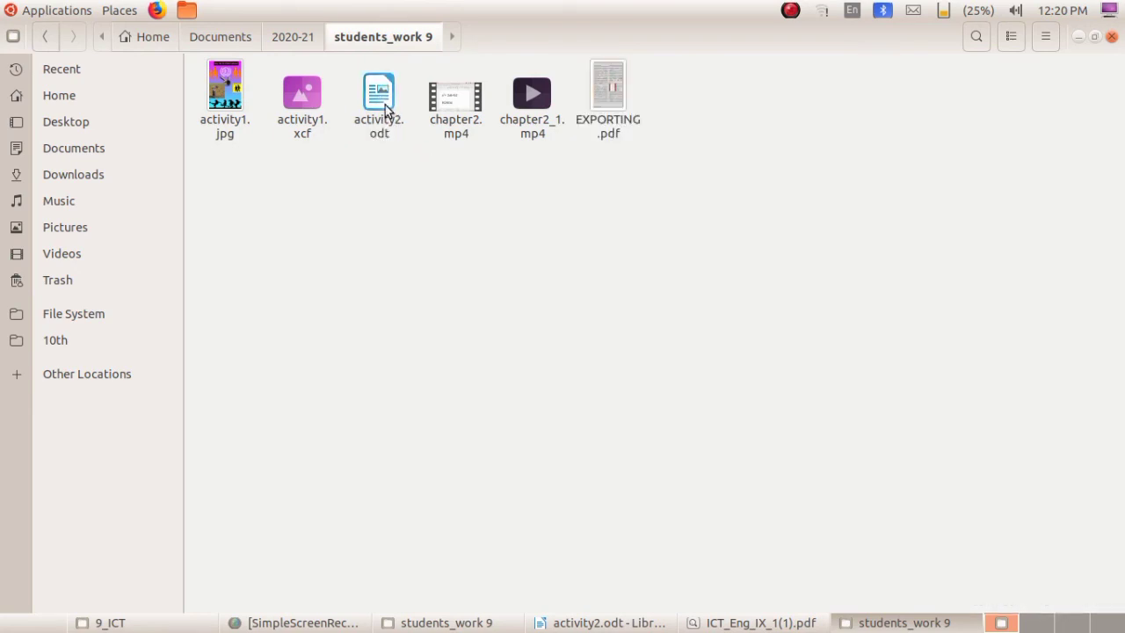
click(385, 105)
right_click(385, 105)
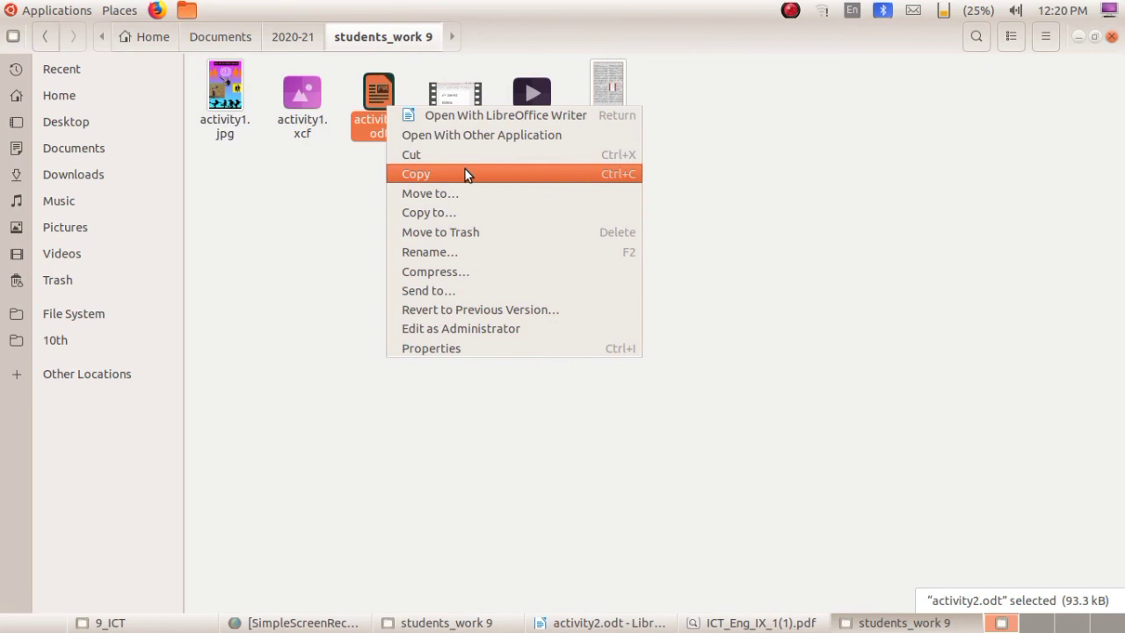
click(664, 194)
click(664, 193)
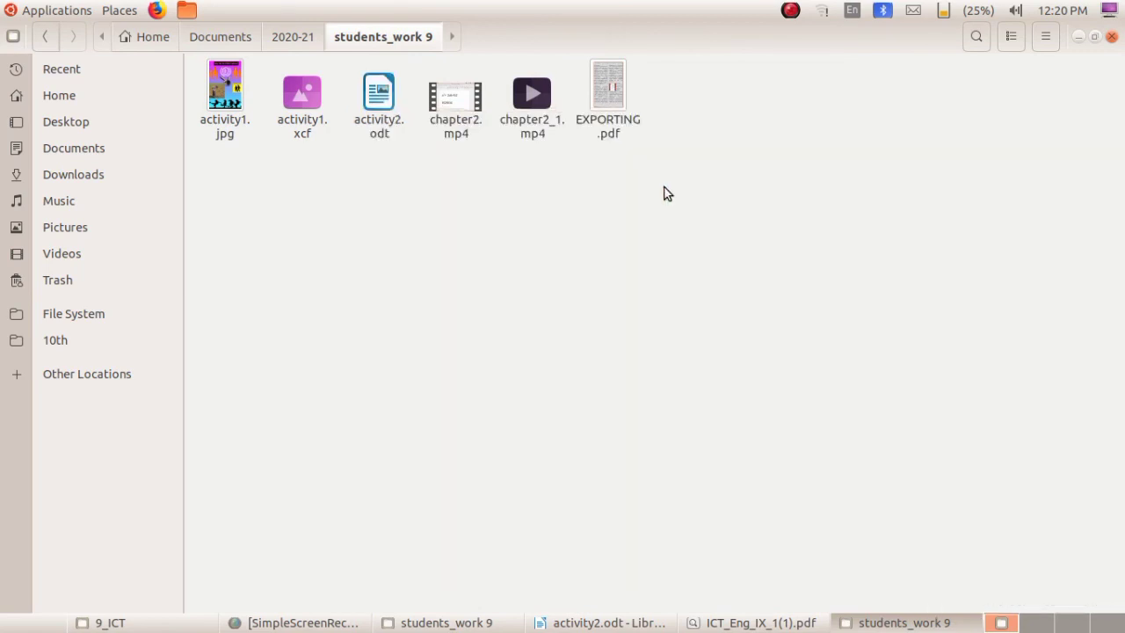
- Switch back to ICT_Eng_IX_1(1).pdf at Activity 2.8
click(747, 624)
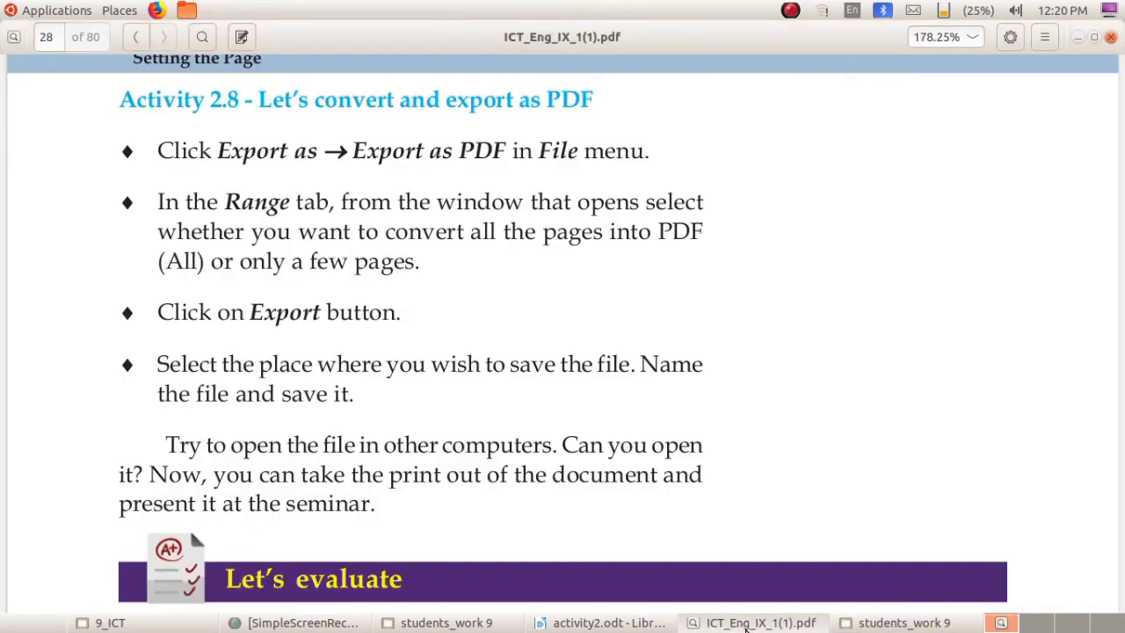